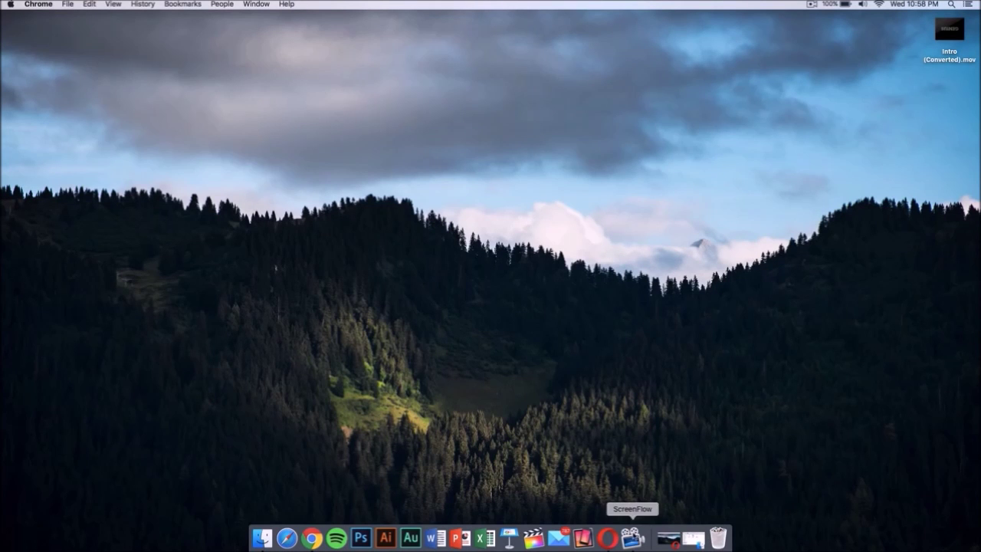
In Opera, close the Unsplash tab and switch to the Adobe After Effects CC tab.
left_click(608, 538)
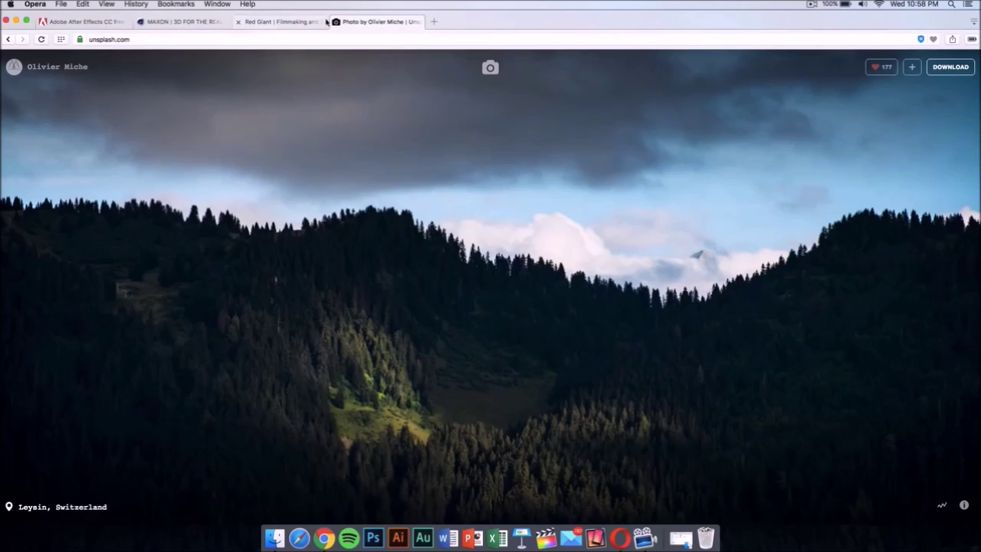
left_click(336, 22)
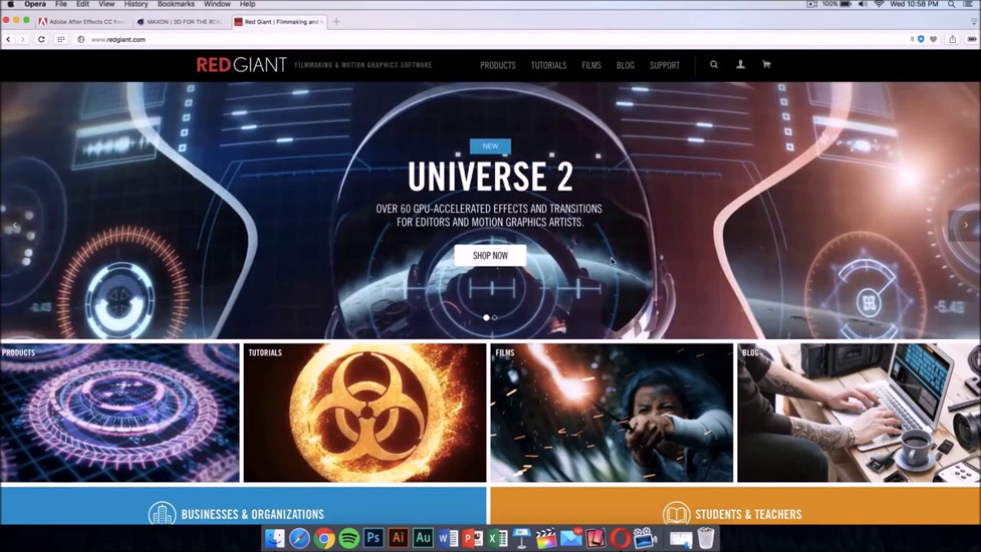
left_click(81, 19)
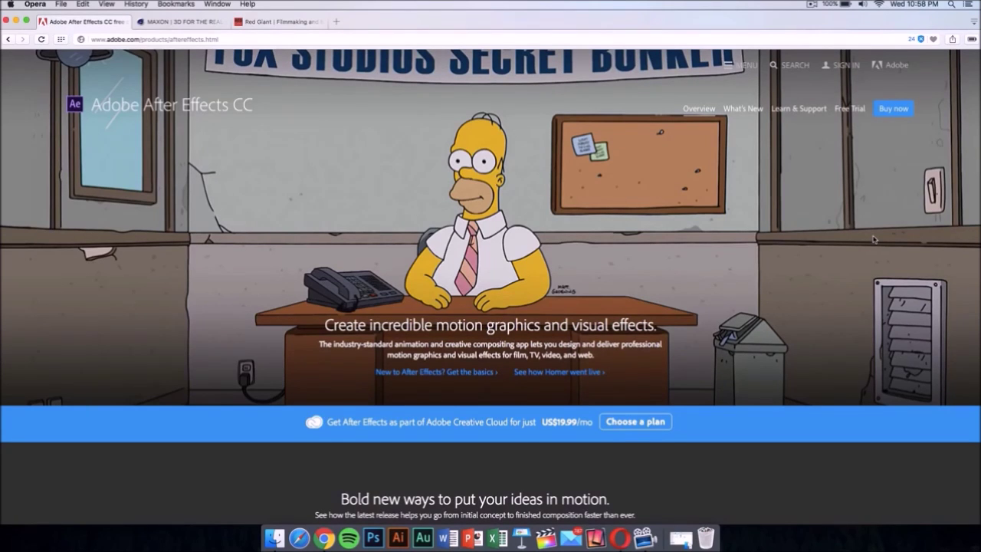
Request the trial as an Experienced Web or Mobile Designer/Developer for organization use, then choose Adobe ID sign-up.
left_click(845, 110)
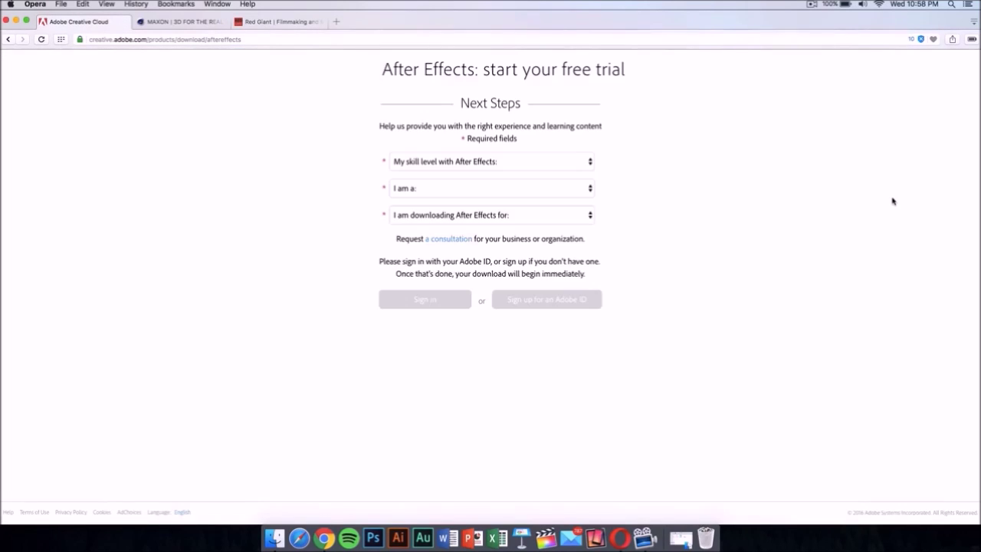
left_click(521, 159)
left_click(519, 184)
left_click(519, 189)
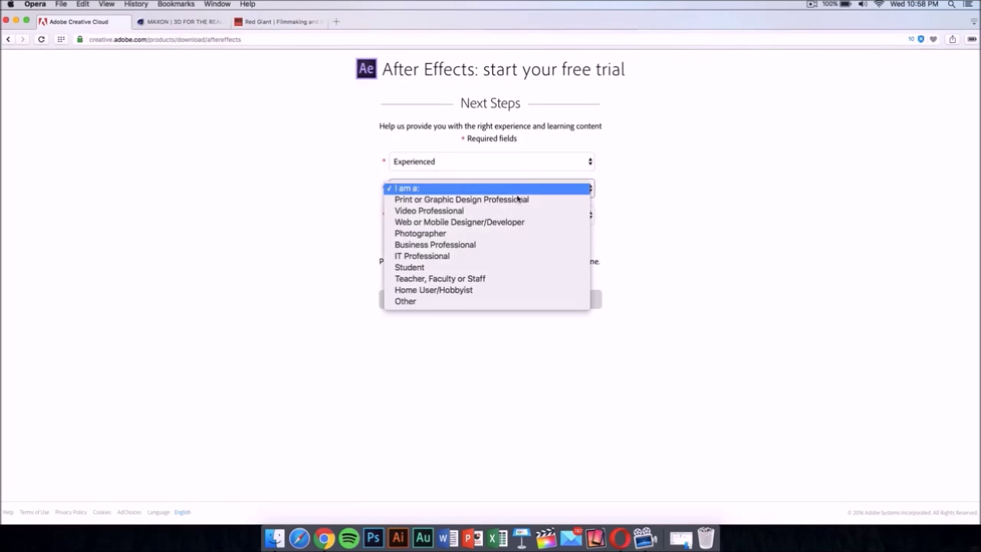
left_click(510, 223)
left_click(525, 217)
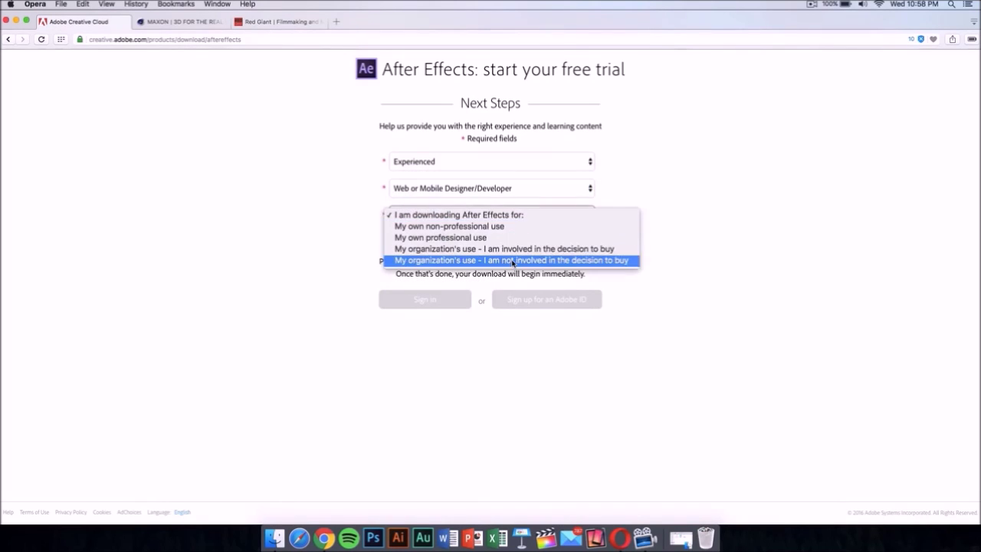
left_click(513, 261)
left_click(524, 306)
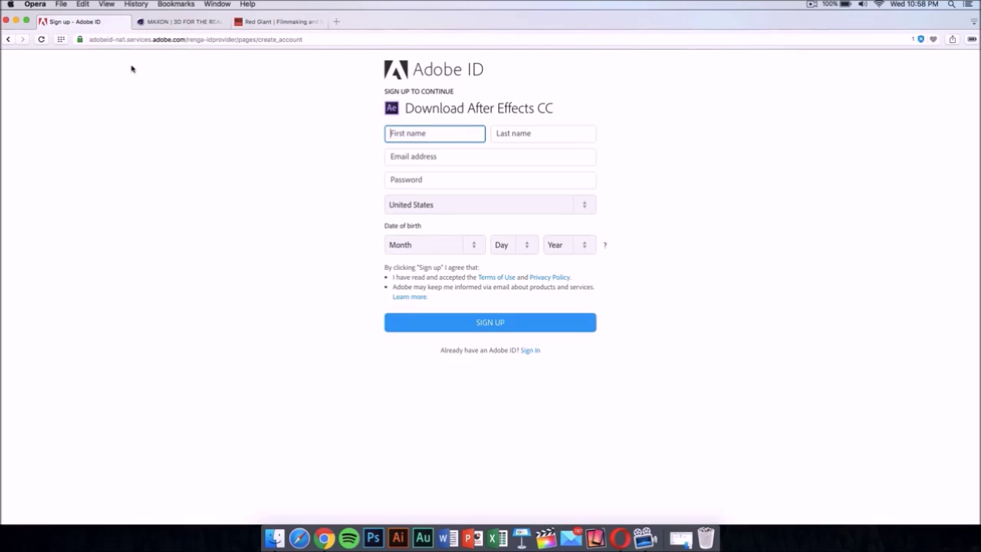
Close the Adobe ID tab and scroll through the MAXON Cinema 4D R17 demo download form.
left_click(43, 21)
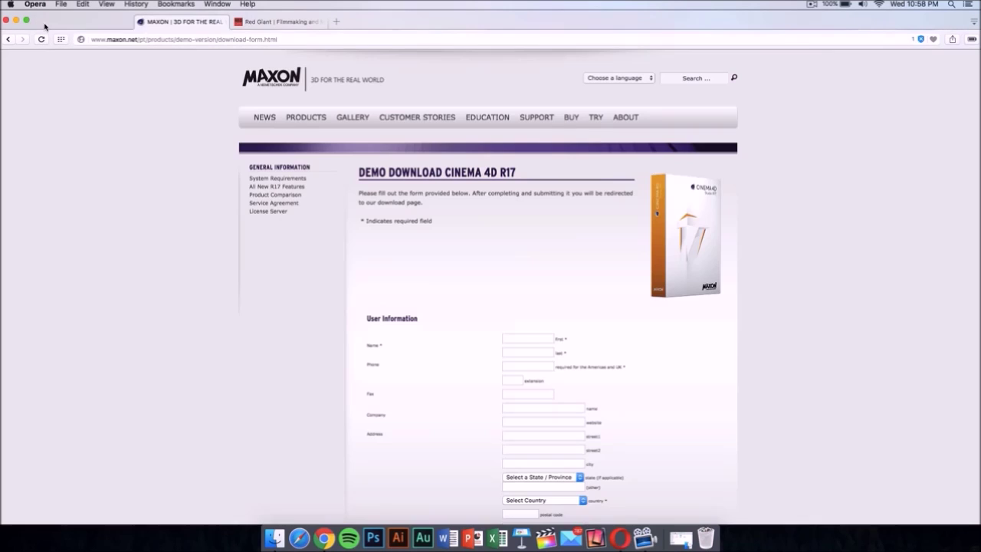
mouse_move(566, 243)
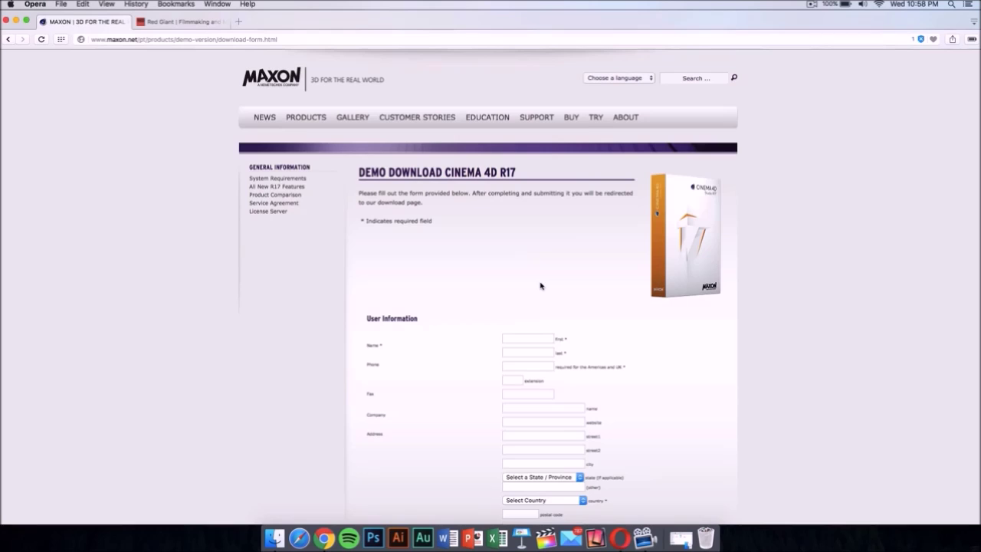
scroll(540, 286, "down", 15)
scroll(540, 286, "up", 15)
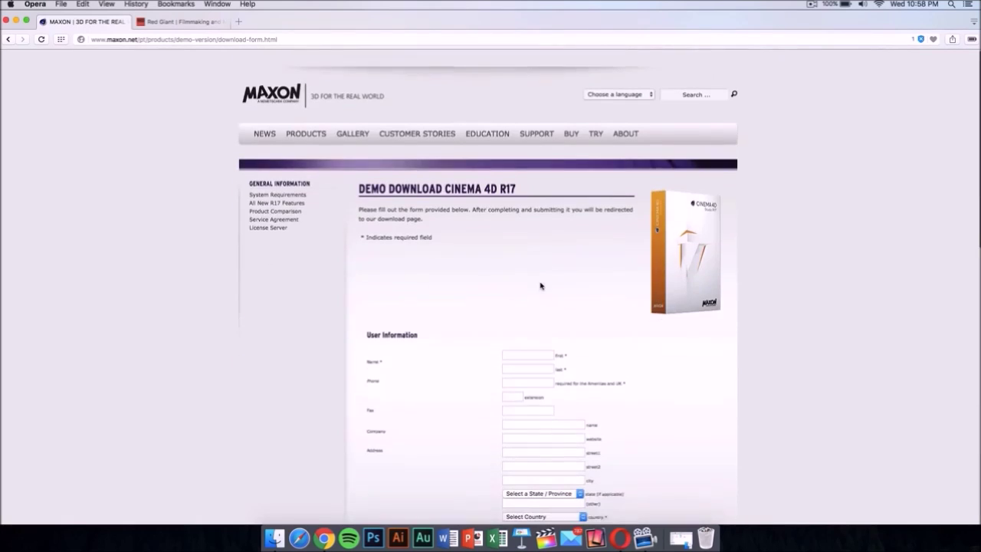
scroll(540, 286, "down", 4)
scroll(540, 285, "down", 4)
scroll(540, 285, "up", 8)
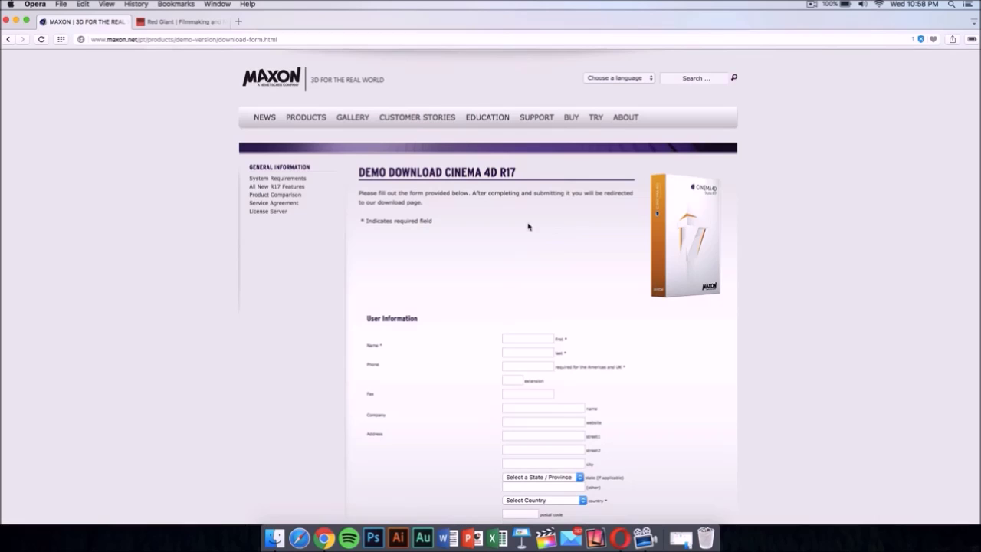
scroll(512, 270, "down", 15)
scroll(512, 270, "up", 15)
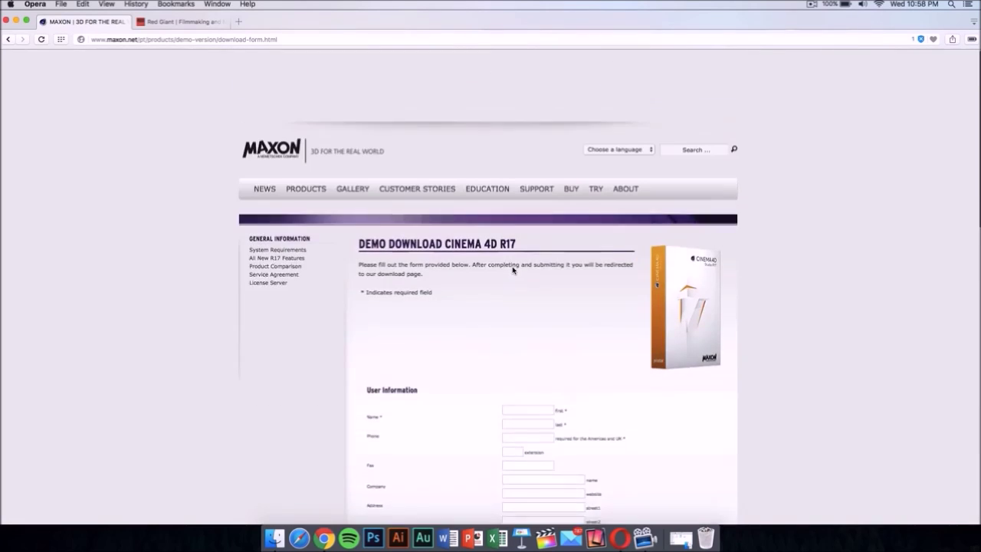
scroll(513, 270, "down", 12)
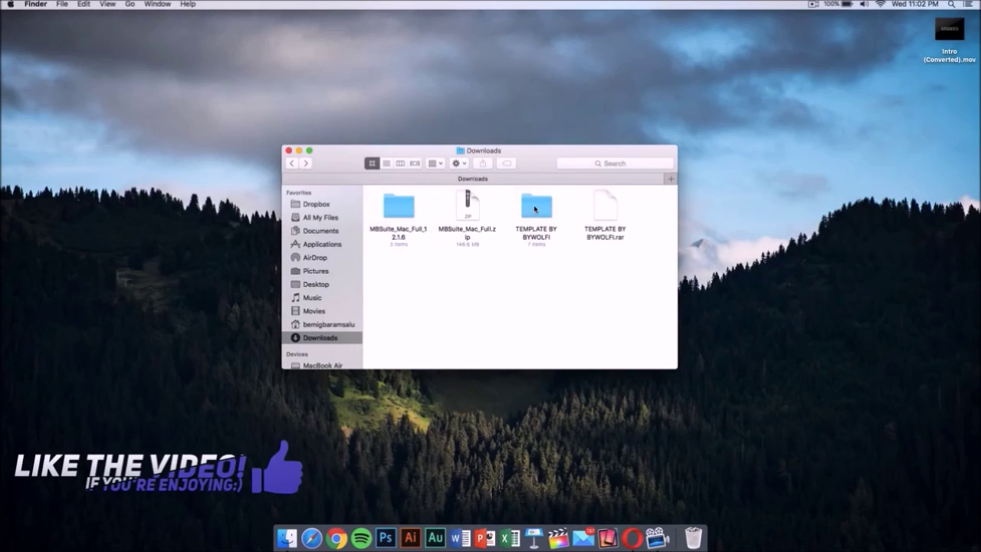
Open C4D Part.c4d from the TEMPLATE BY BYWOLFI folder in Downloads.
double_click(535, 208)
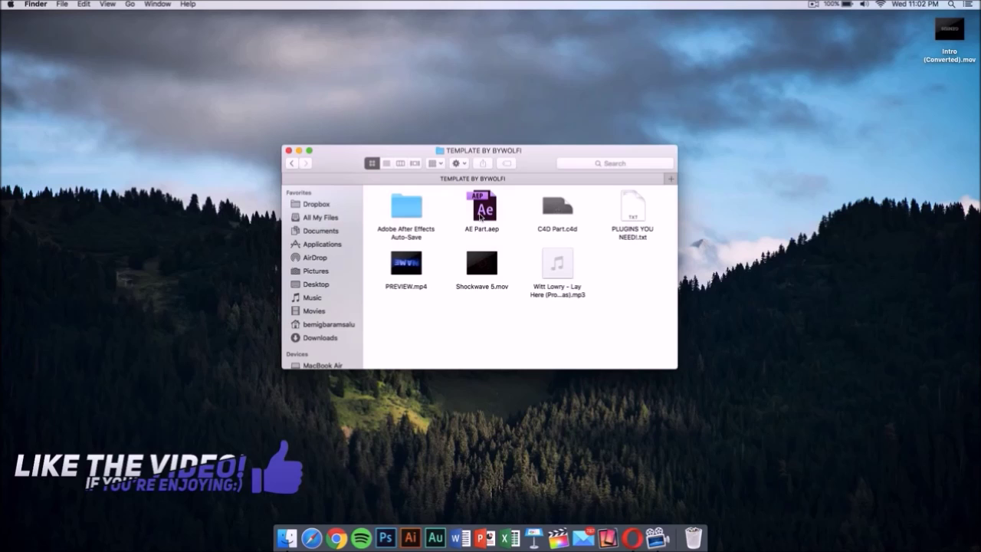
double_click(553, 207)
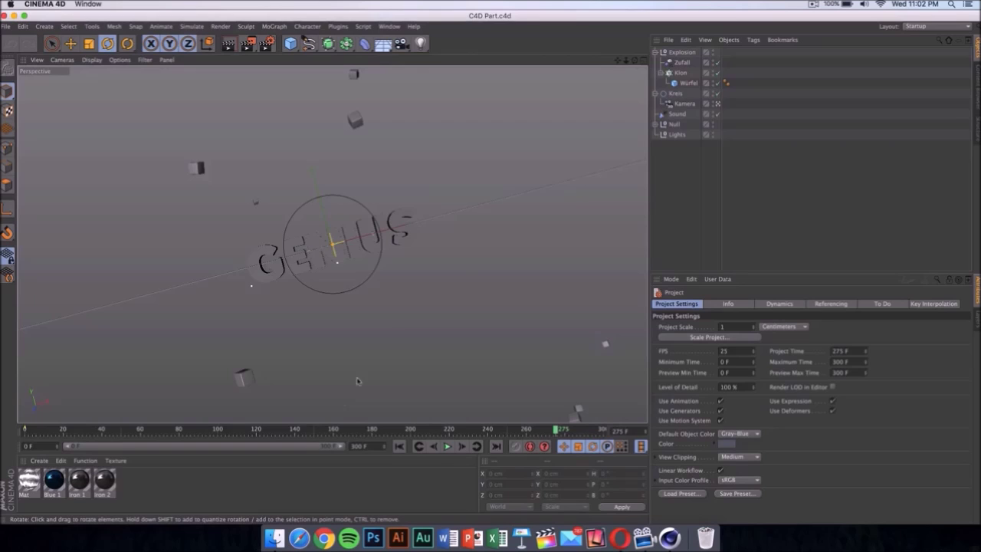
Select the first MoText object and retype its GENIUS text as TECH.
left_click(406, 240)
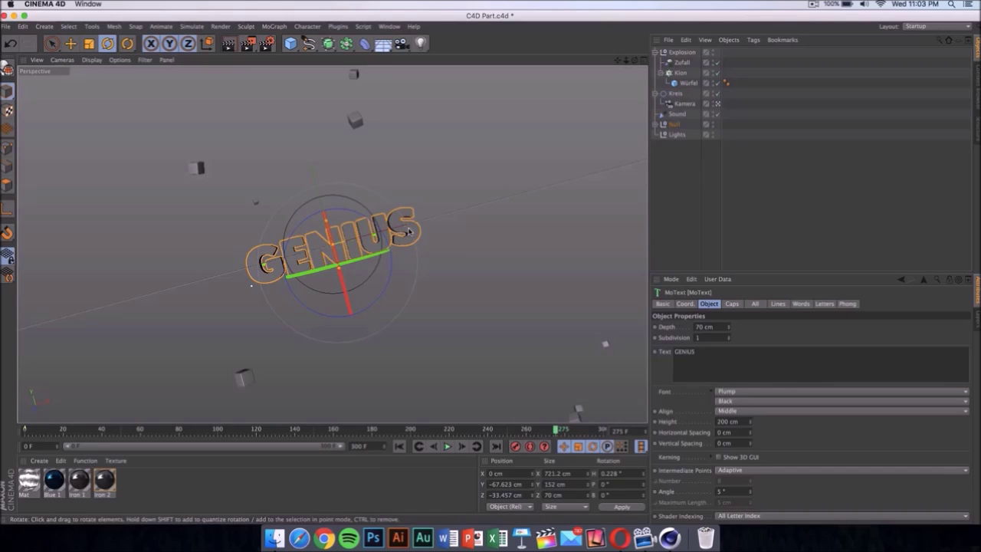
double_click(686, 352)
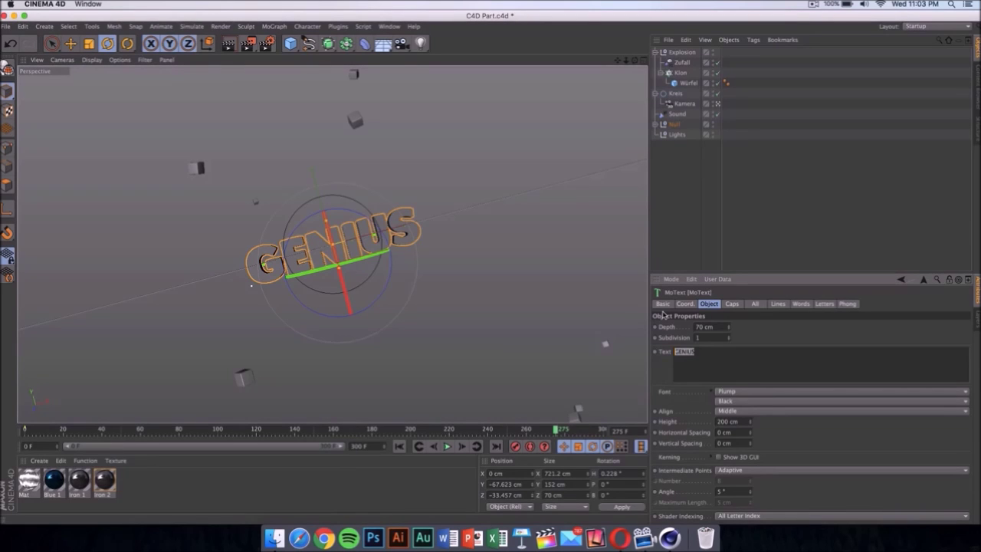
type("t")
left_click(563, 266)
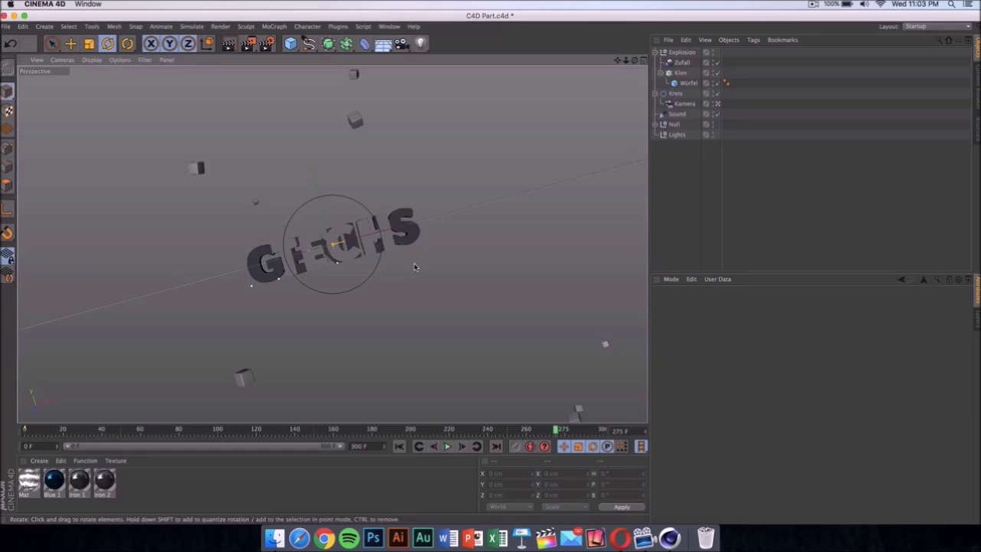
Select MoText.1, clear its GENIUS text and replace it with TECH.
left_click(416, 233)
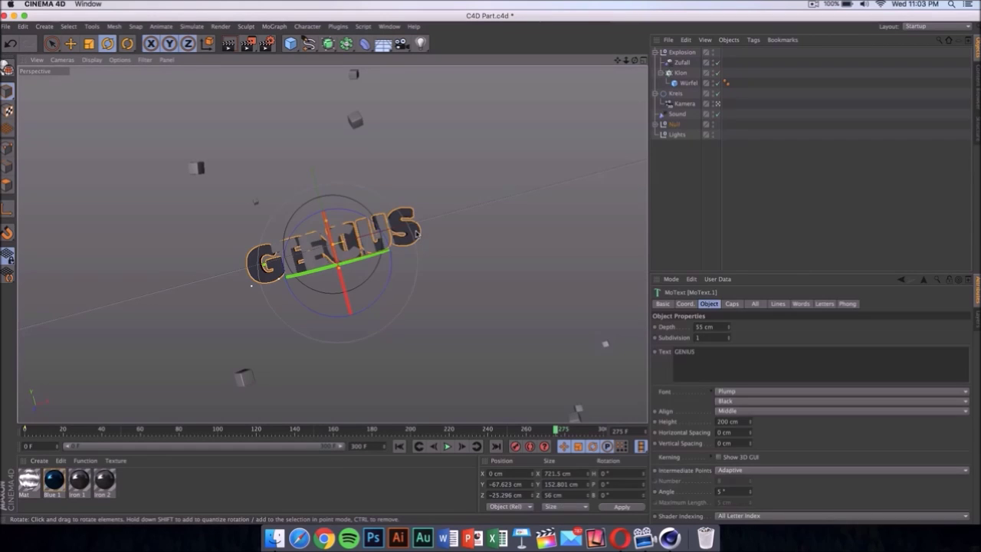
left_click(734, 352)
key("super+a")
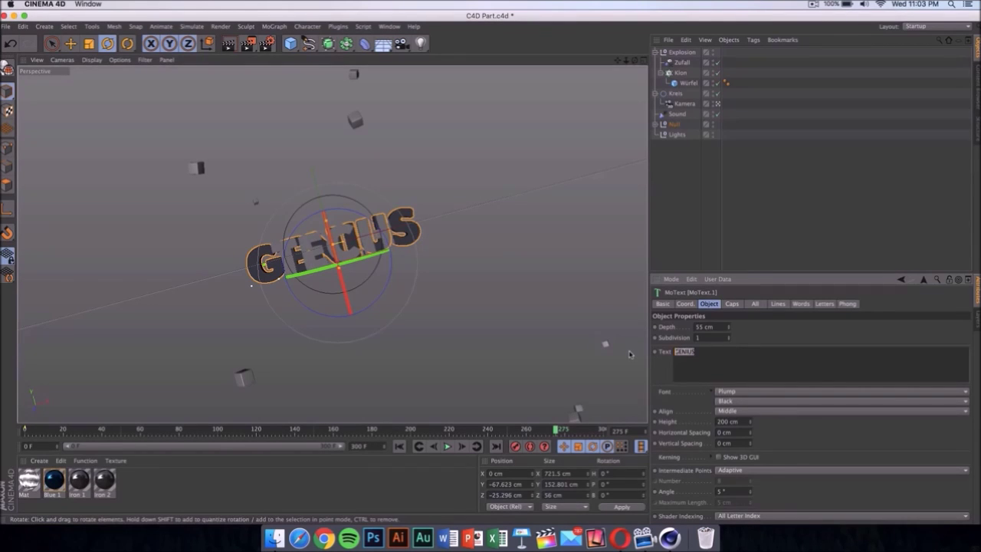
key("BackSpace")
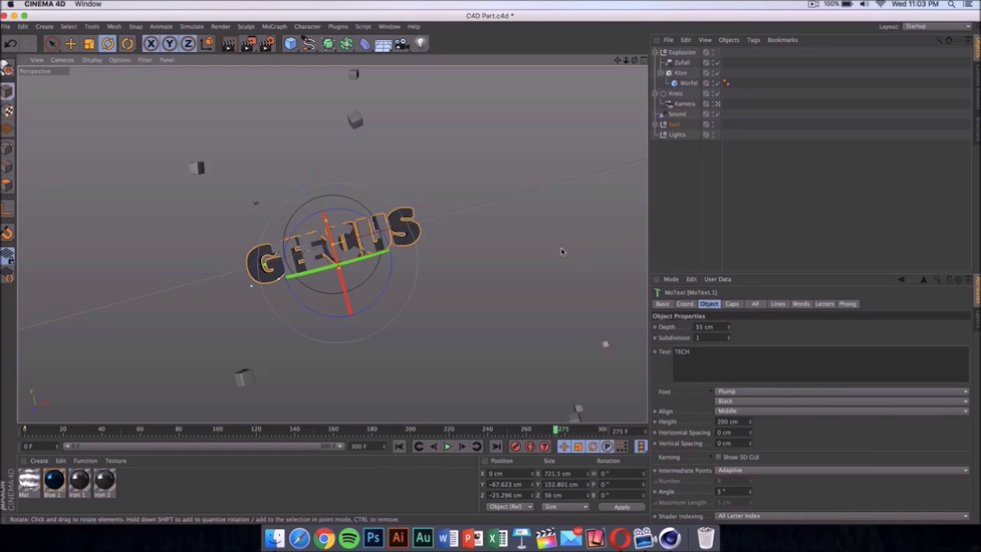
left_click(560, 249)
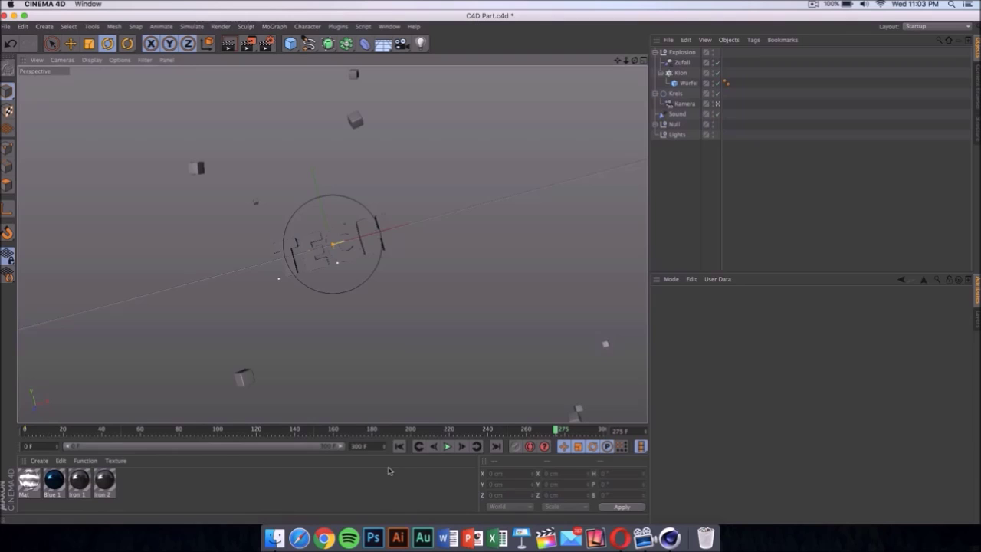
Play the animation to frame 216 and run a Render View test, dismissing the Asset Error.
left_click(448, 446)
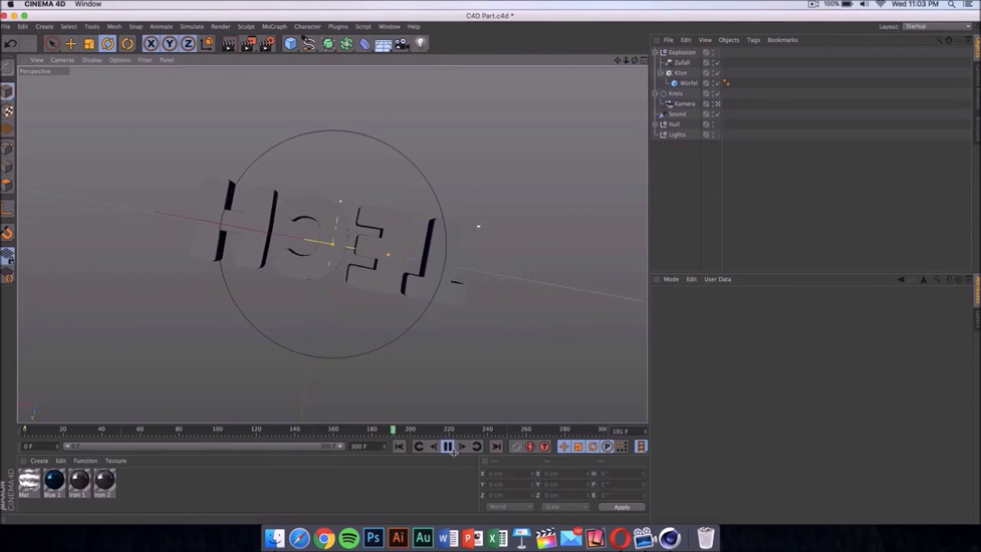
left_click(448, 447)
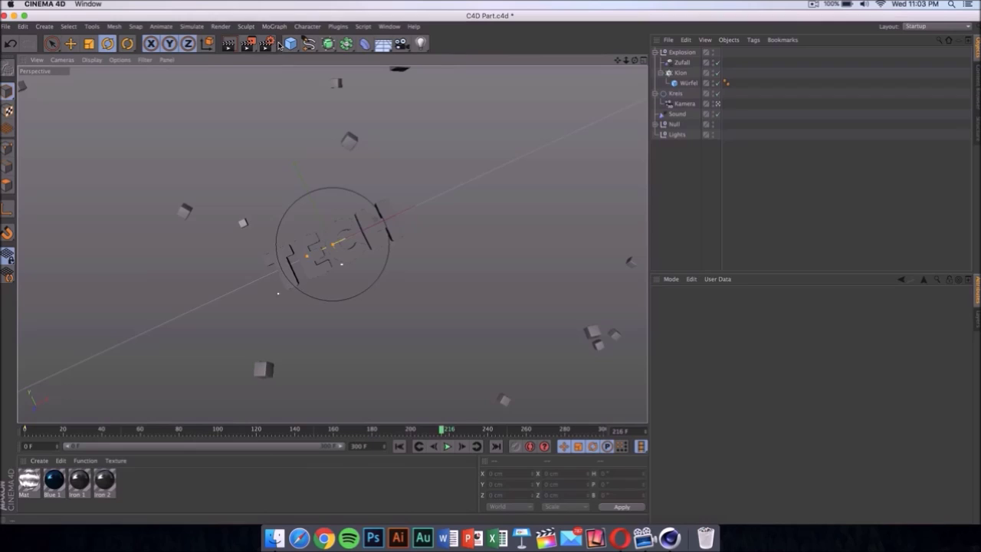
left_click(223, 27)
left_click(254, 42)
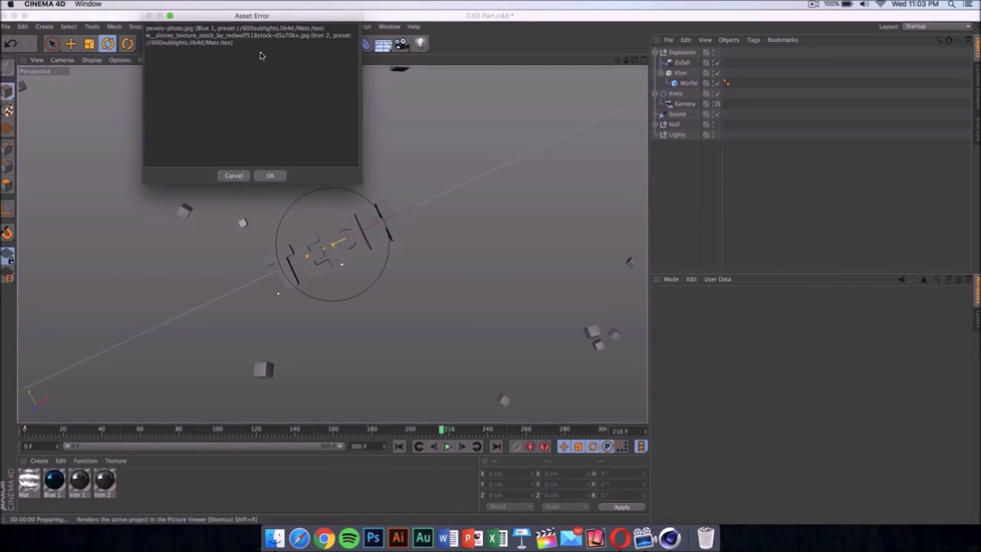
left_click(272, 177)
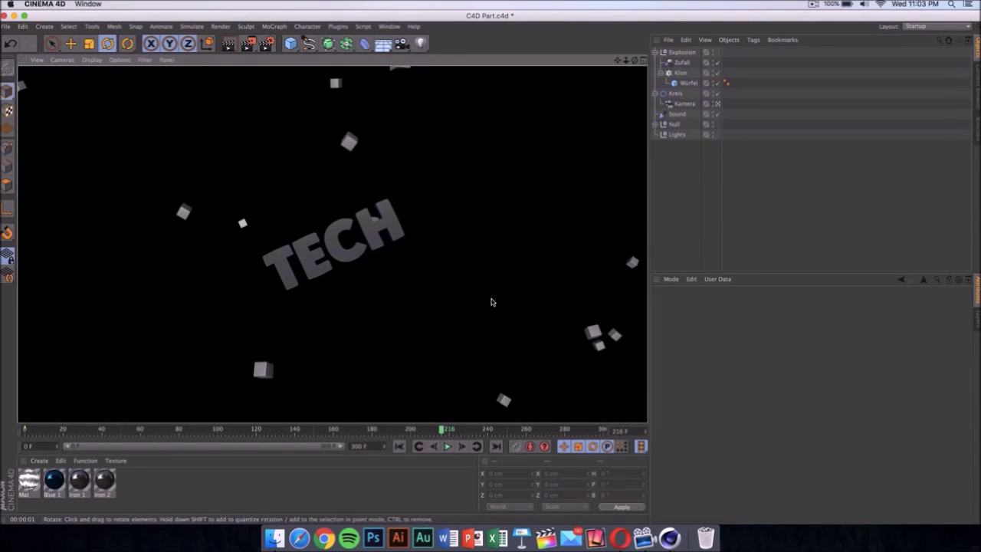
left_click(473, 245)
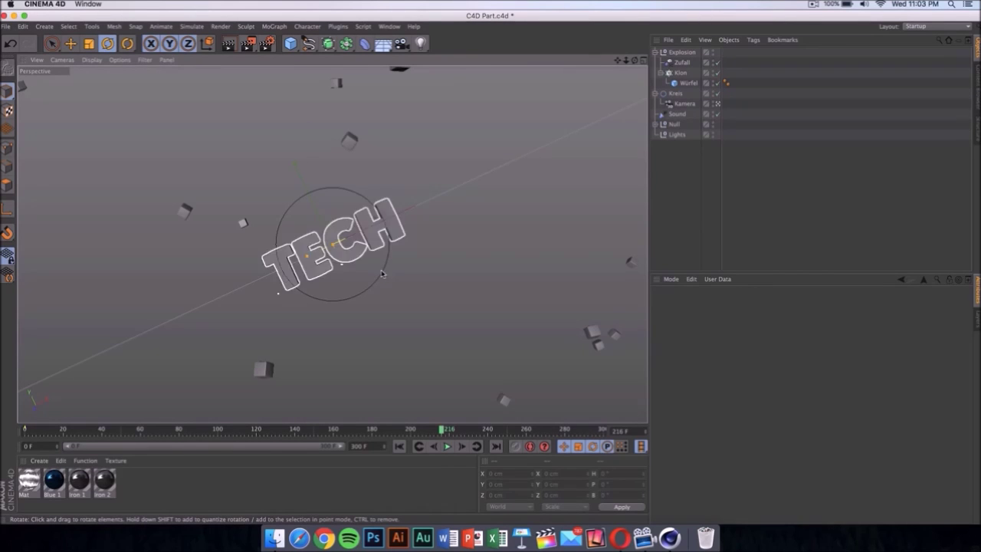
Select the TECH MoText and scroll through its Font dropdown list.
left_click(397, 228)
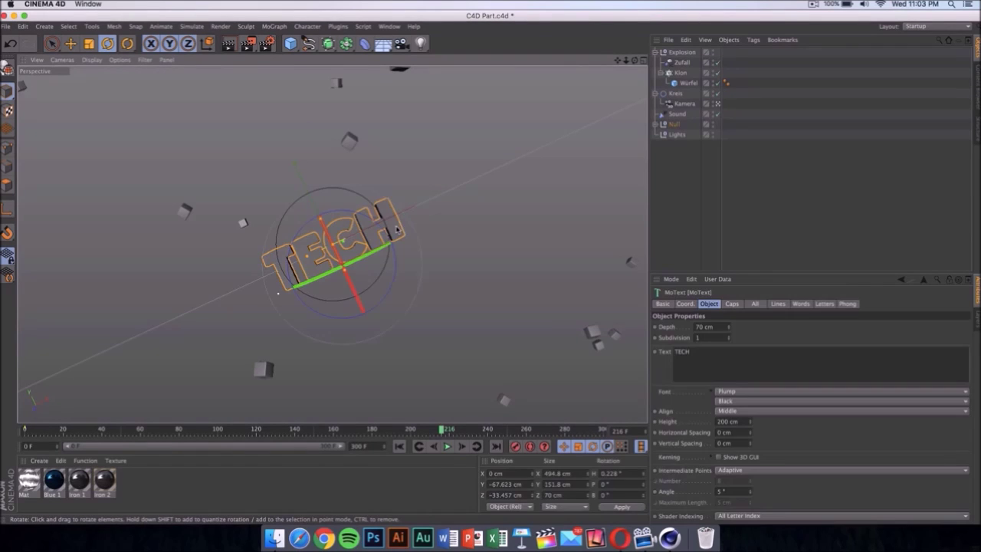
left_click(758, 392)
scroll(799, 340, "down", 10)
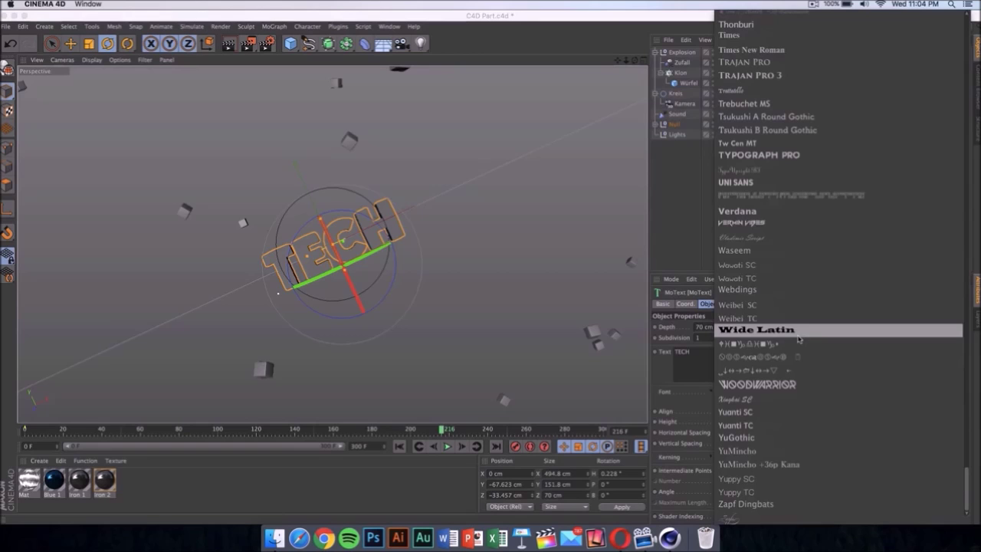
scroll(799, 208, "up", 20)
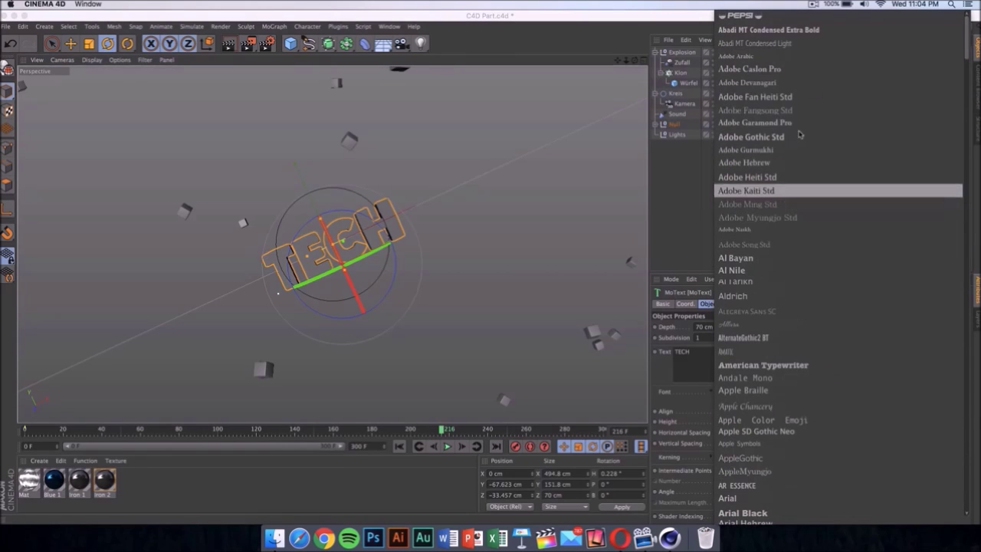
scroll(781, 79, "down", 20)
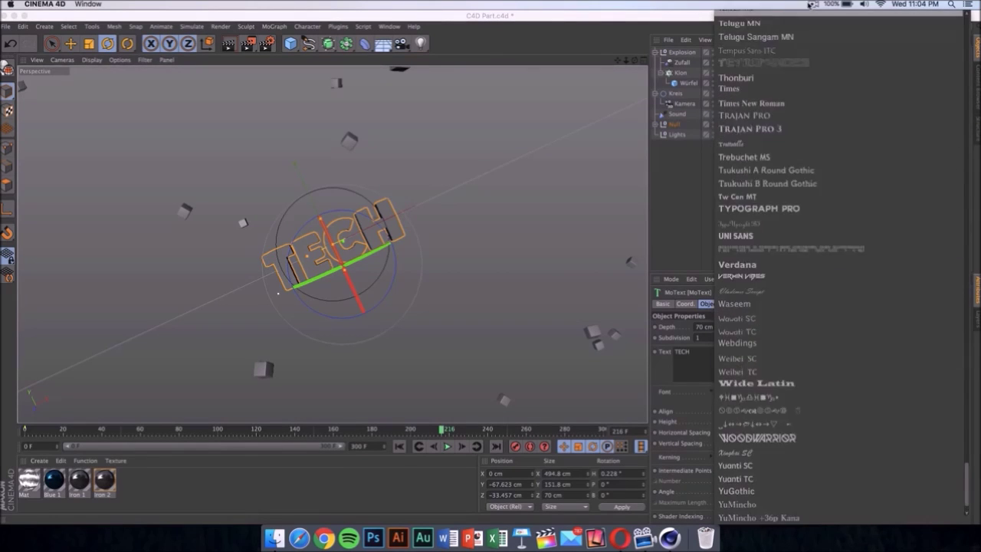
Open Blue 1 in the Material Editor to check its R 14, G 68, B 127 colour, then close it.
left_click(560, 308)
left_click(560, 307)
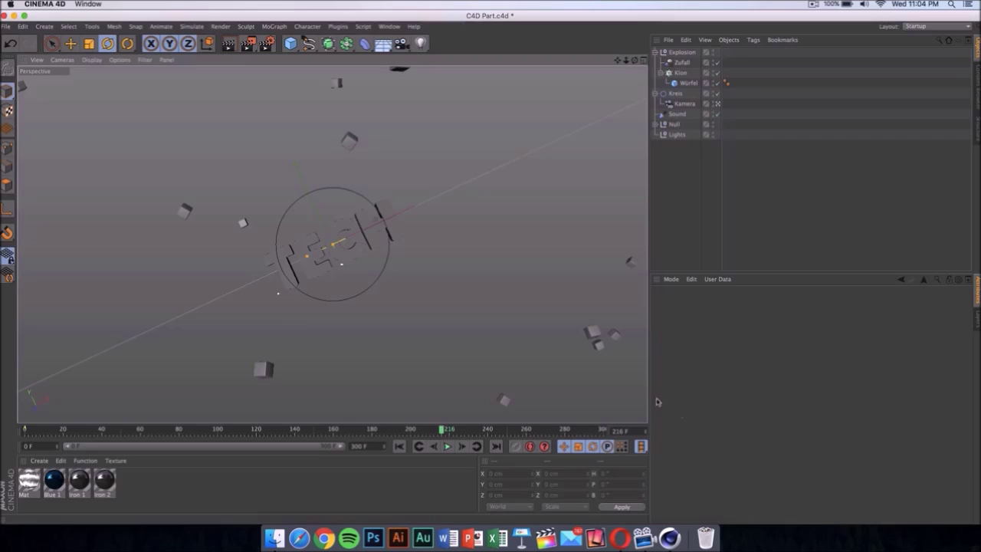
left_click(58, 480)
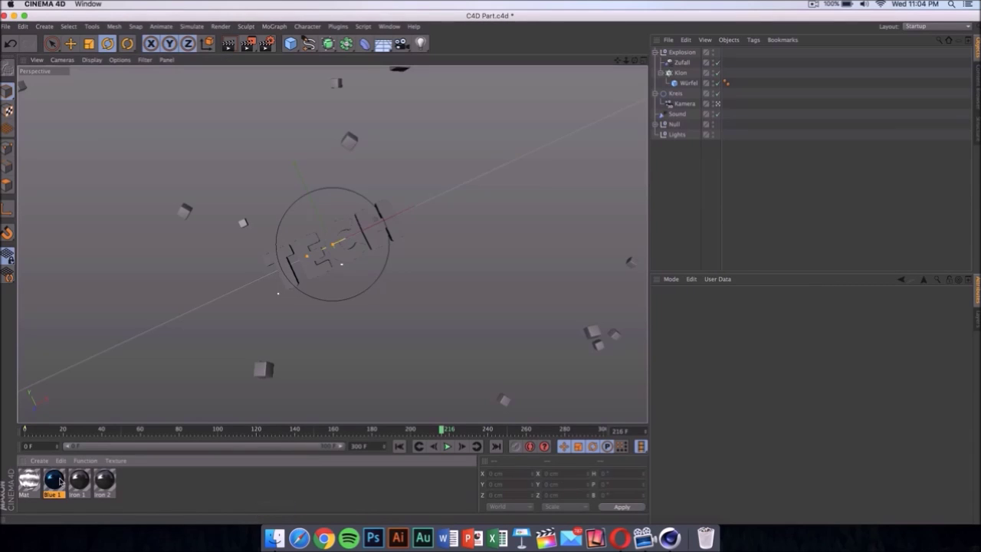
double_click(59, 480)
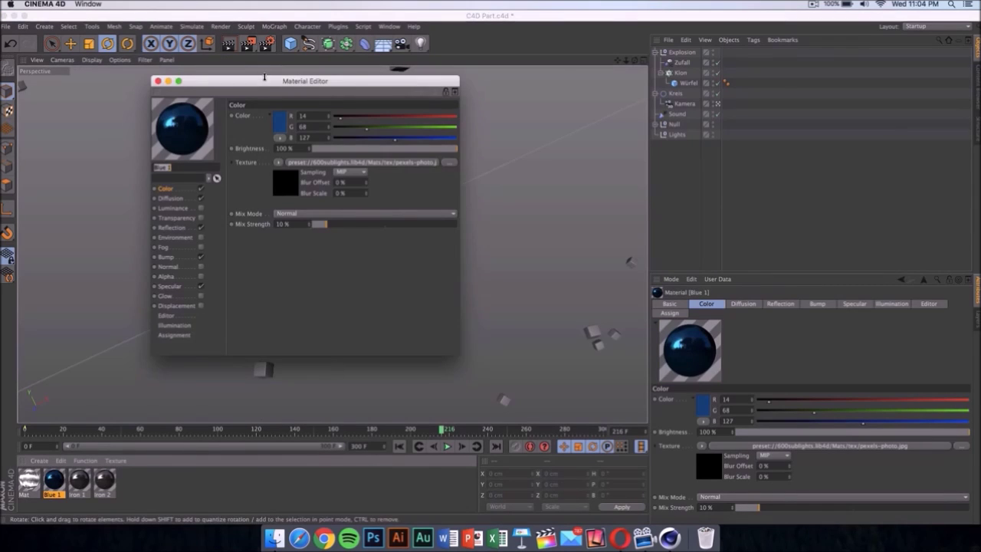
left_click_drag(263, 82, 582, 42)
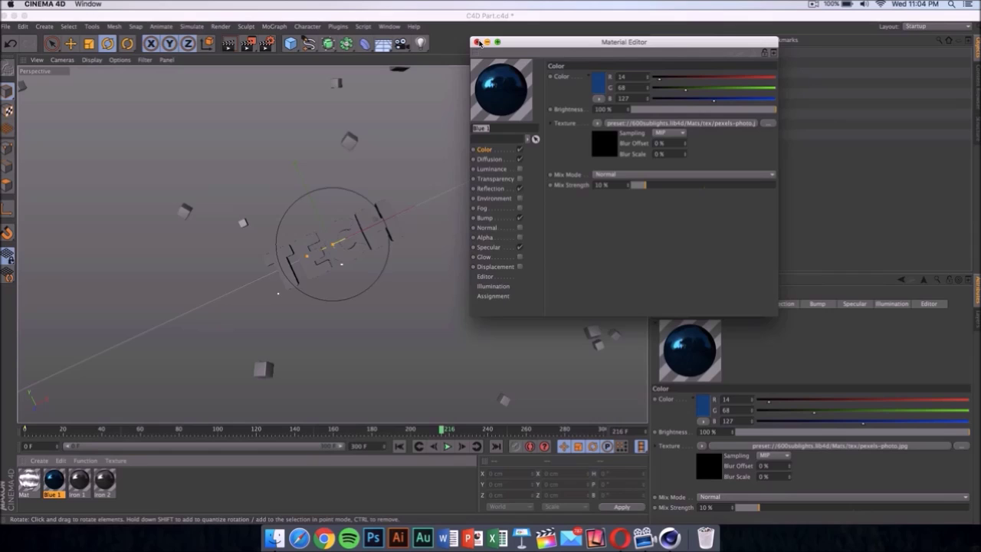
left_click(477, 42)
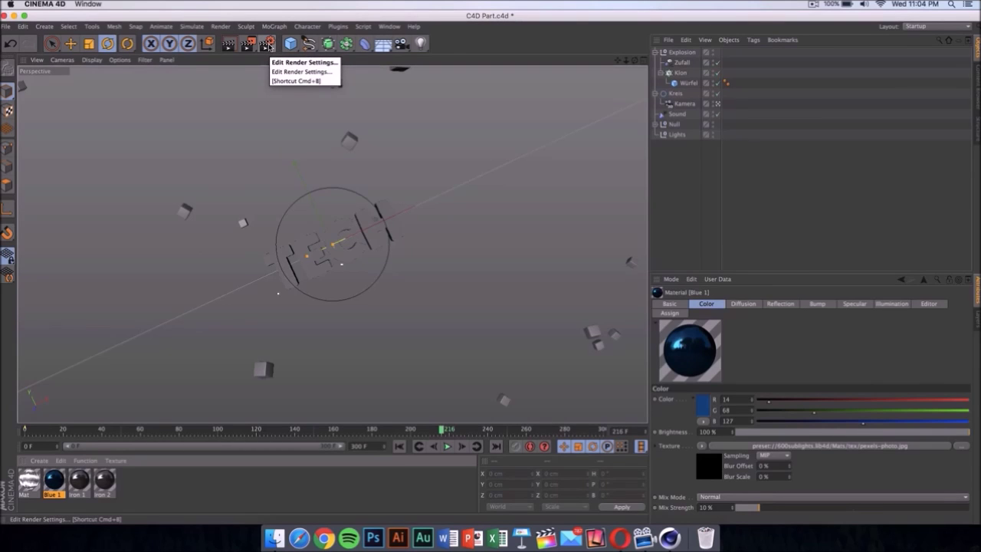
In Render Settings' Save page, set the output file to Desktop/Intro and keep QuickTime Movie format.
left_click(267, 44)
left_click_drag(298, 27, 468, 108)
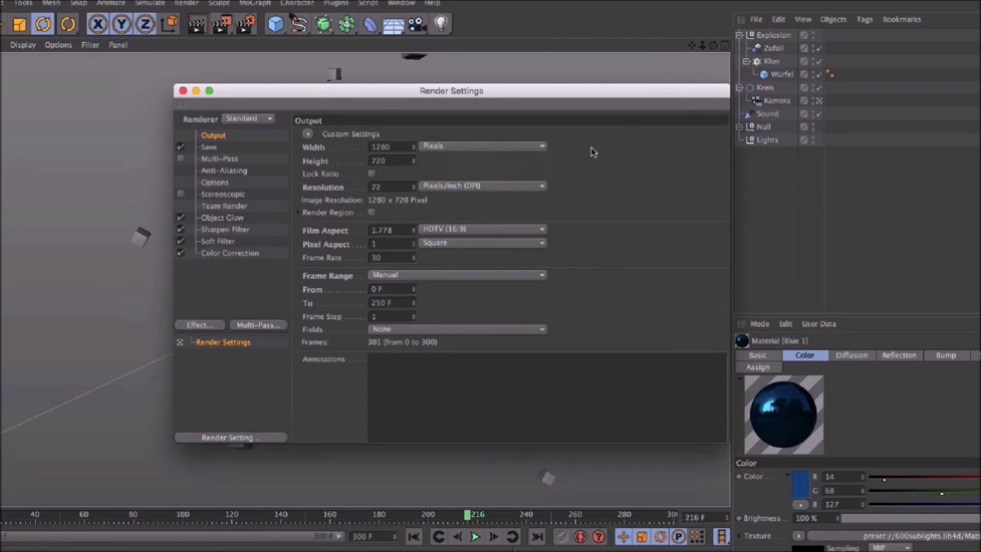
left_click(235, 149)
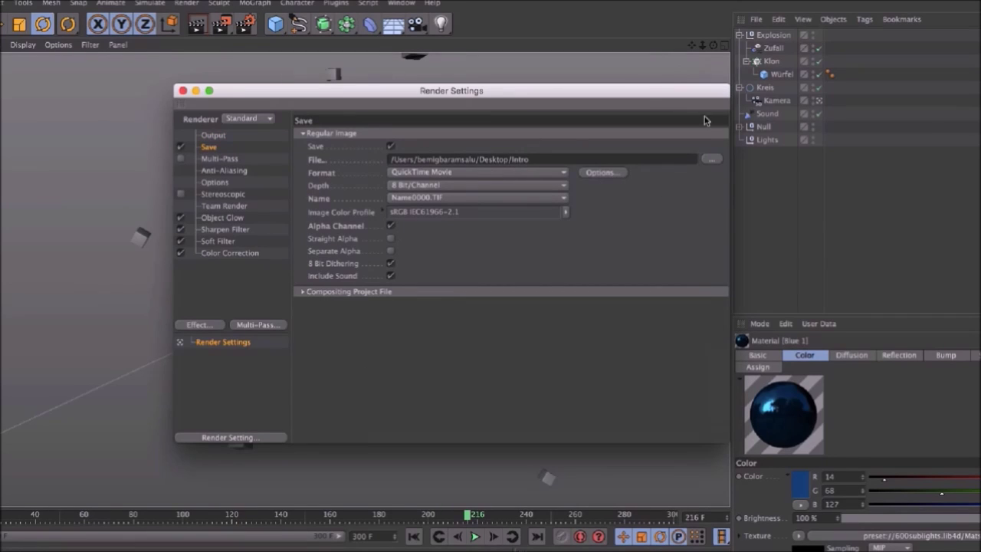
left_click(712, 158)
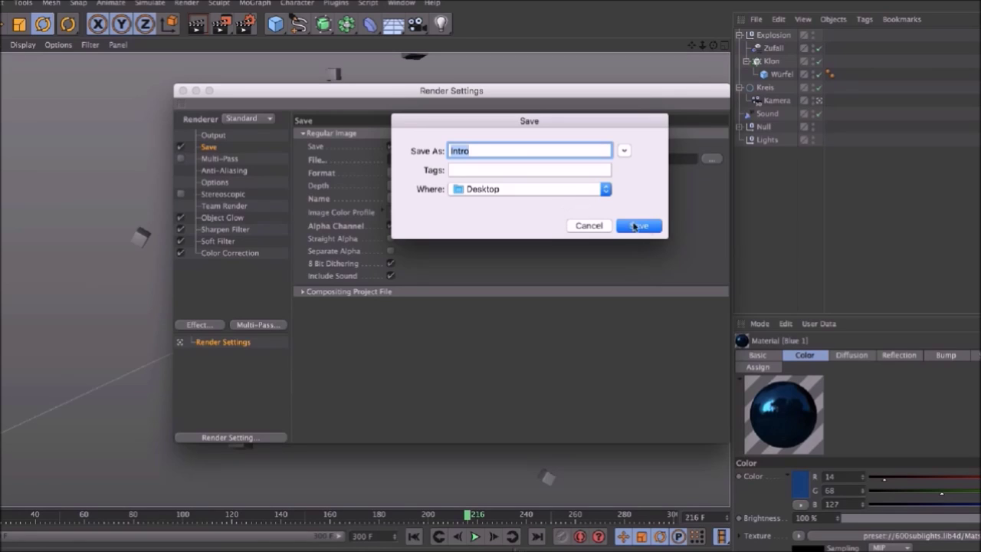
left_click(595, 225)
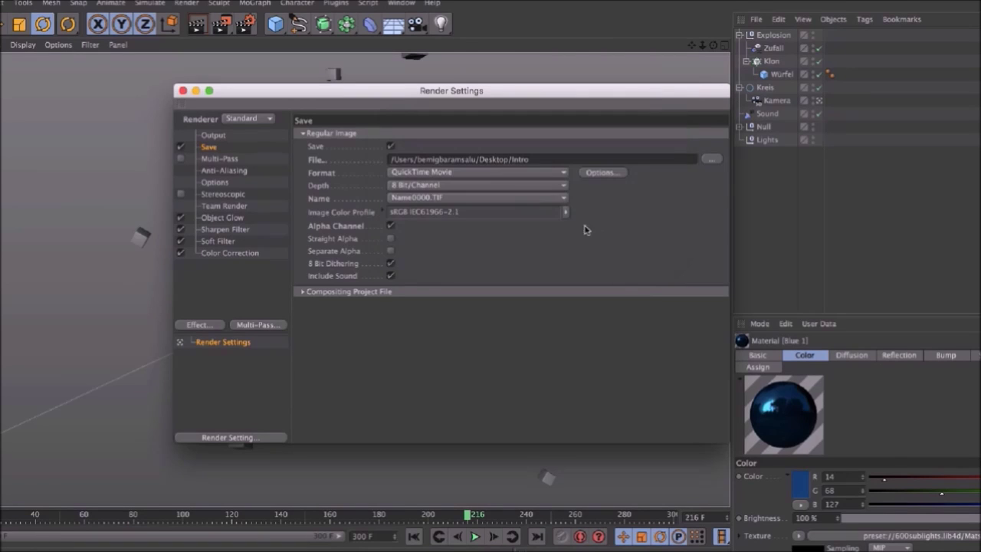
left_click(493, 173)
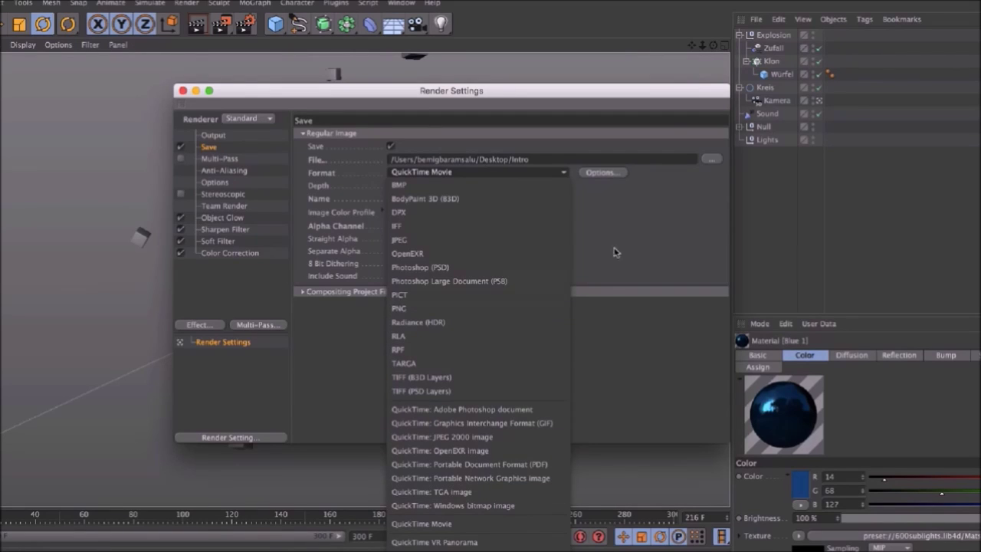
left_click(647, 230)
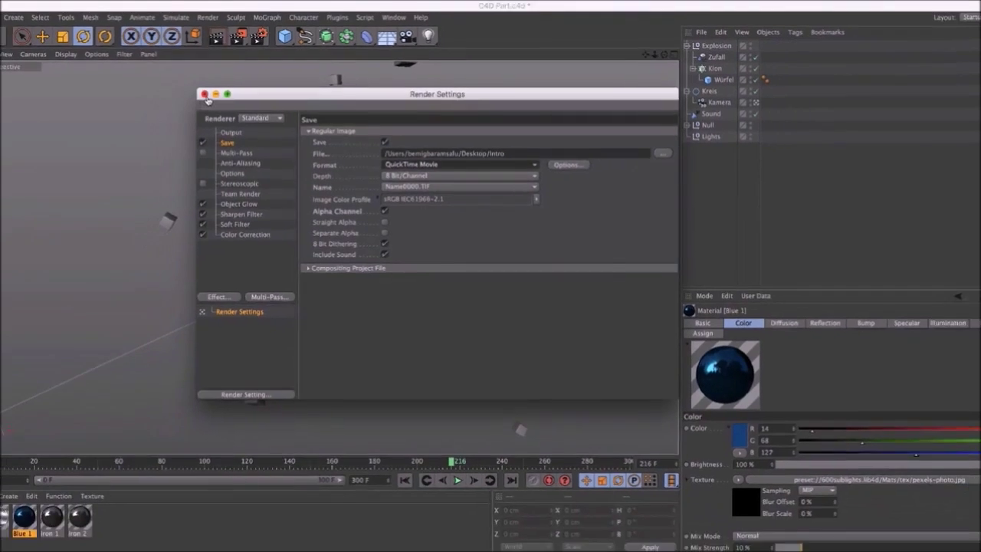
left_click(182, 90)
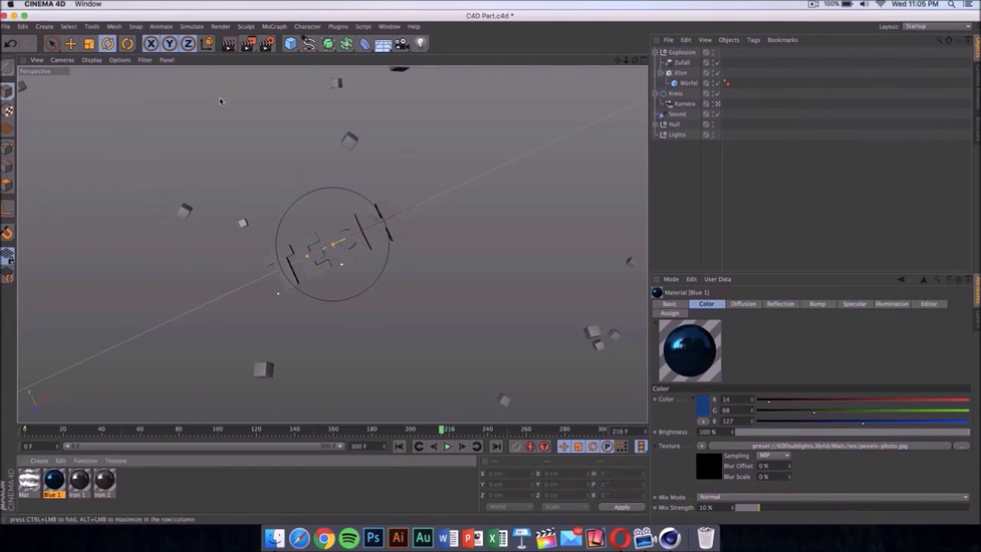
Render the TECH intro animation to the Picture Viewer past the asset error, then close the viewer.
left_click(250, 45)
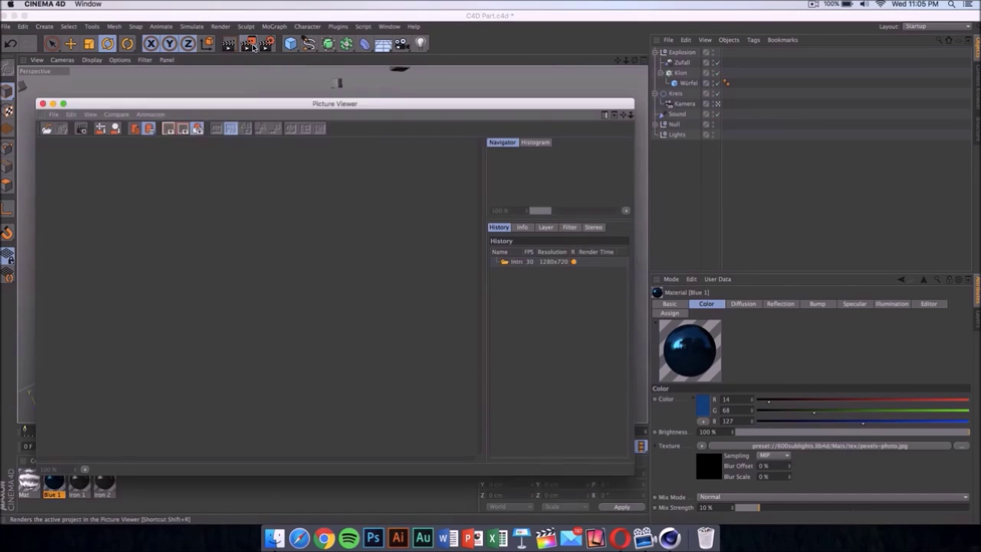
left_click(270, 176)
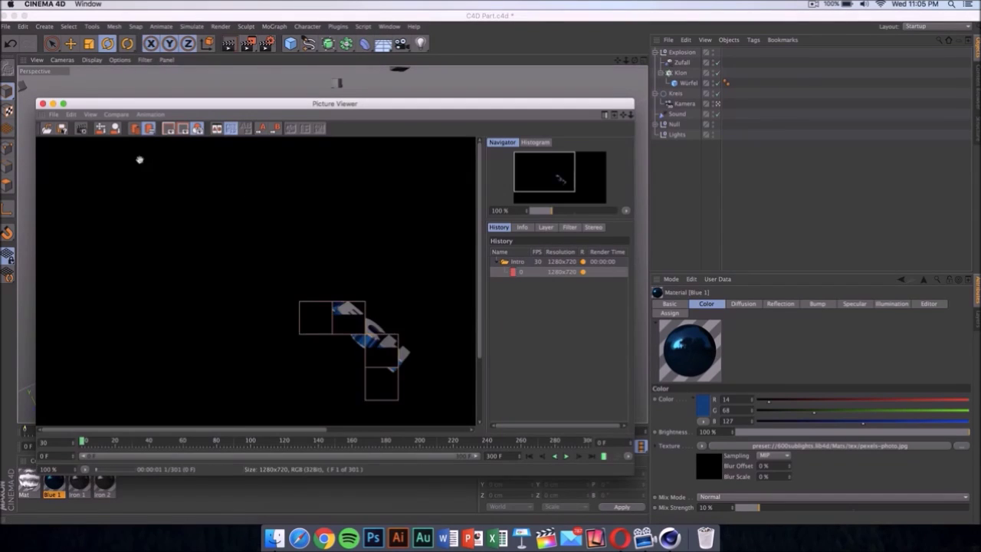
left_click(43, 103)
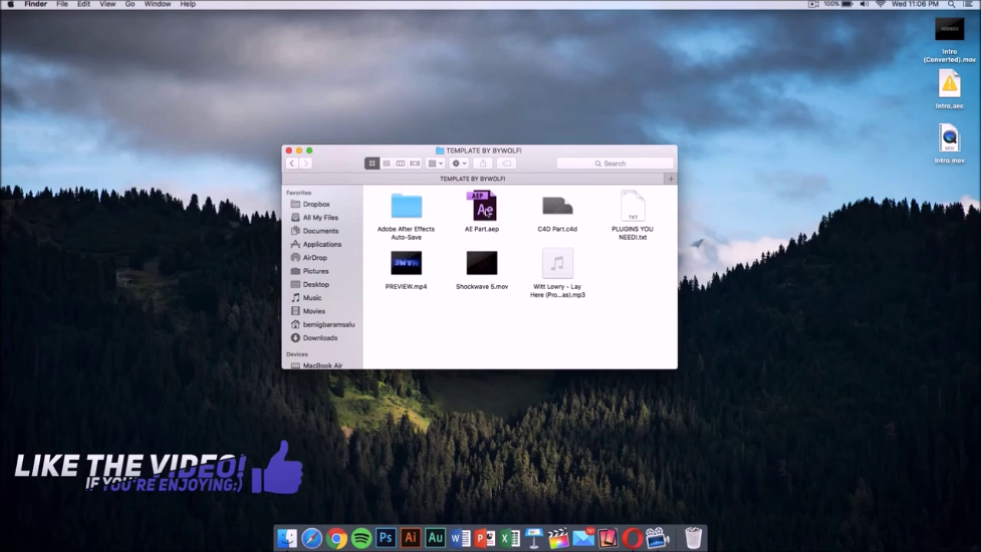
Open AE Part.aep from the TEMPLATE BY BYWOLFI folder in After Effects.
left_click(485, 214)
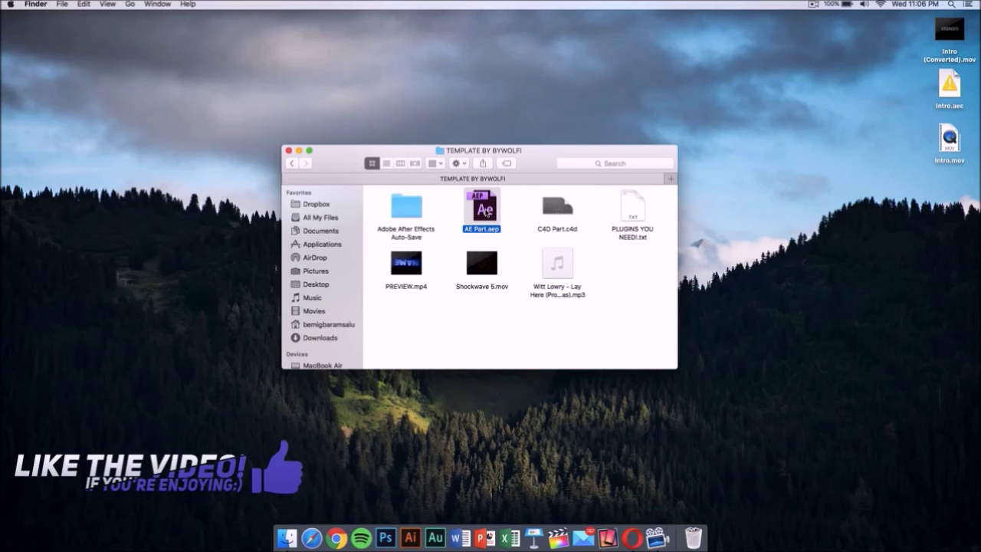
double_click(485, 213)
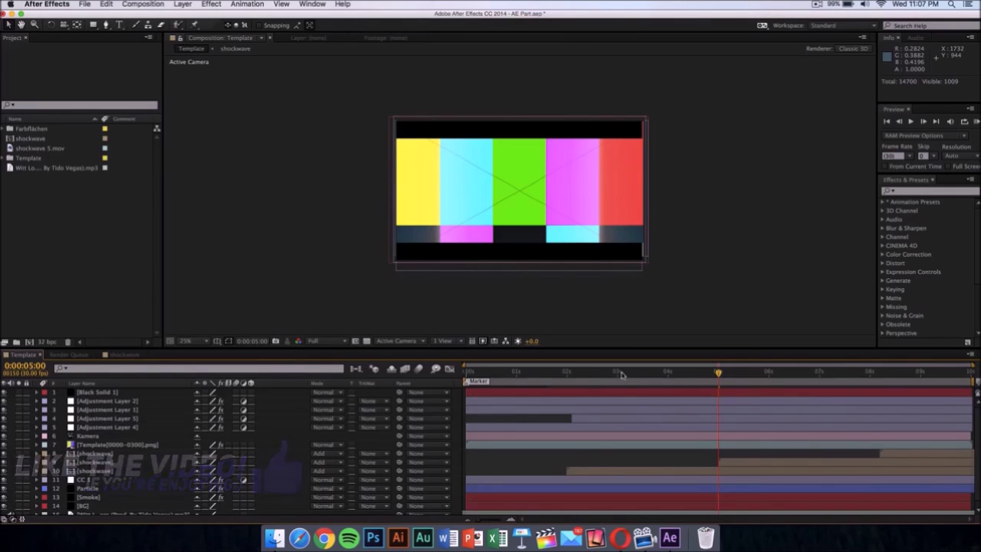
RAM-preview the Template composition from 0:00:04:21 and expand the Template folder in the Project panel.
key("Page_Up")
key("Page_Up")
key("Page_Up")
key("Page_Up")
key("Page_Up")
key("Page_Up")
key("Page_Up")
key("Page_Up")
key("Page_Up")
key("KP_0")
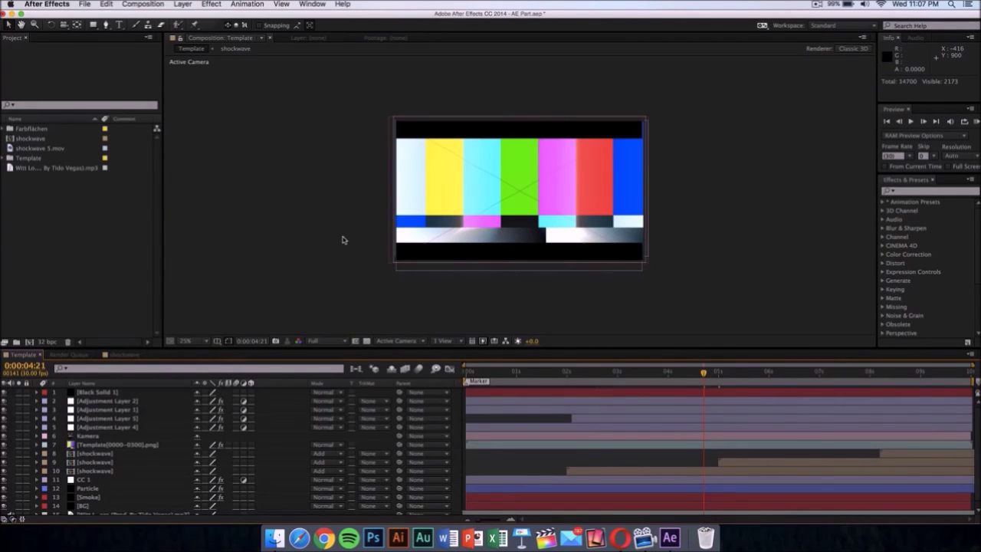
double_click(44, 159)
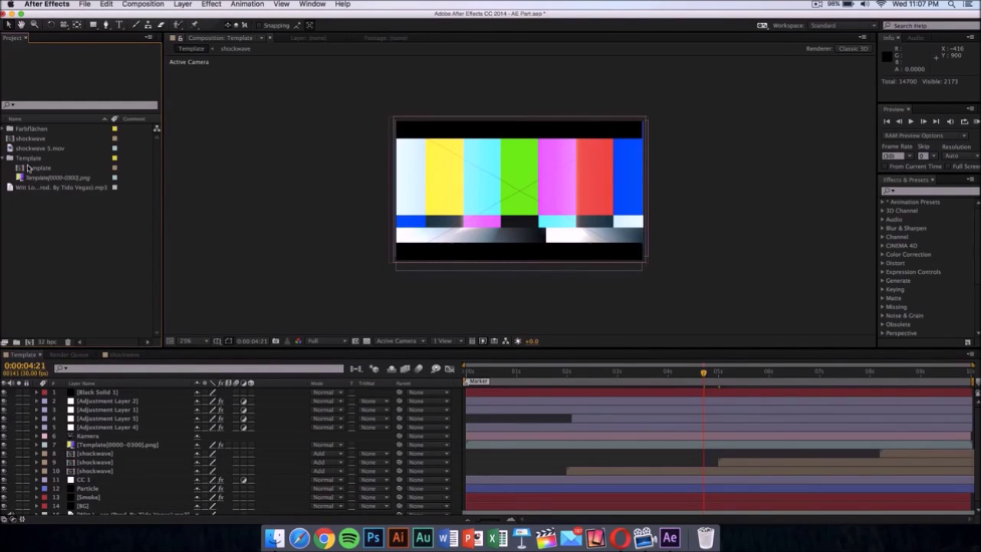
Bring up Replace Footage options for the Template[0000-0300].png sequence.
left_click_drag(29, 158, 32, 177)
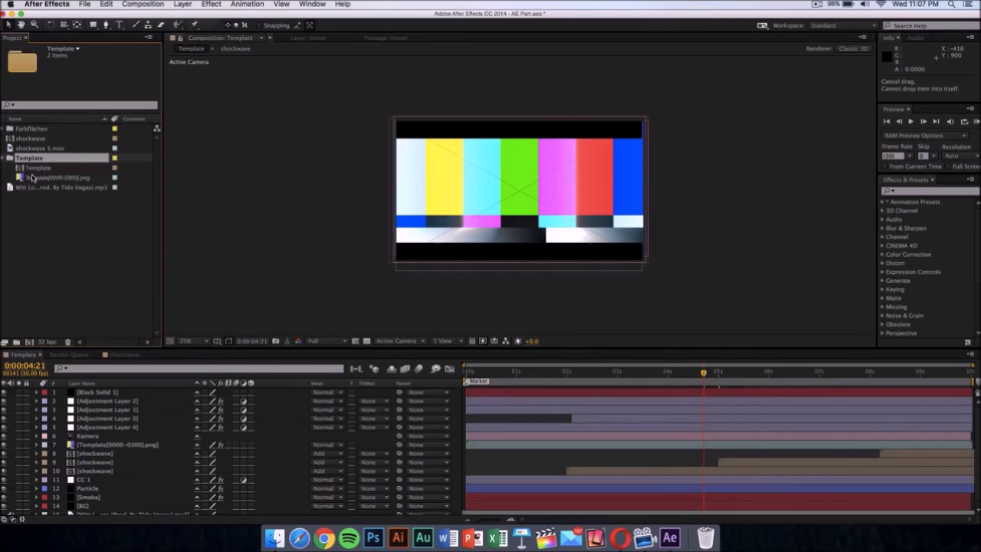
left_click(33, 177)
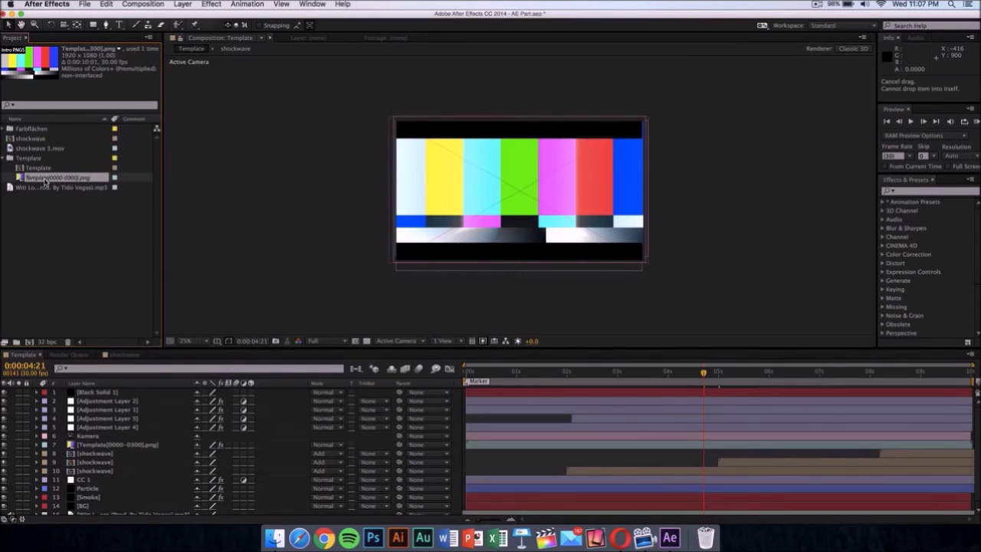
right_click(45, 180)
key("Escape")
right_click(89, 179)
mouse_move(155, 258)
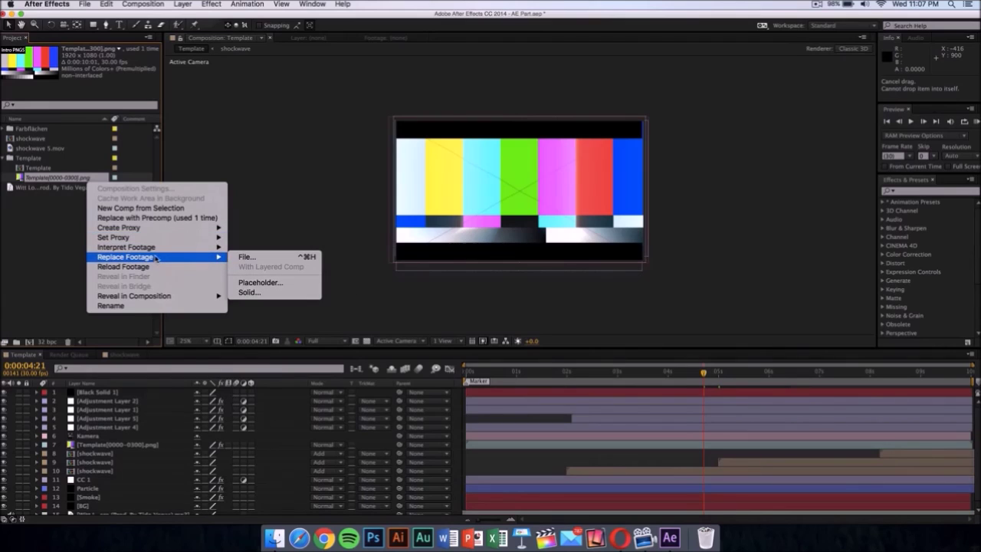
Replace the Template[0000-0300].png footage with Intro (Converted).mov from the Desktop.
left_click(261, 259)
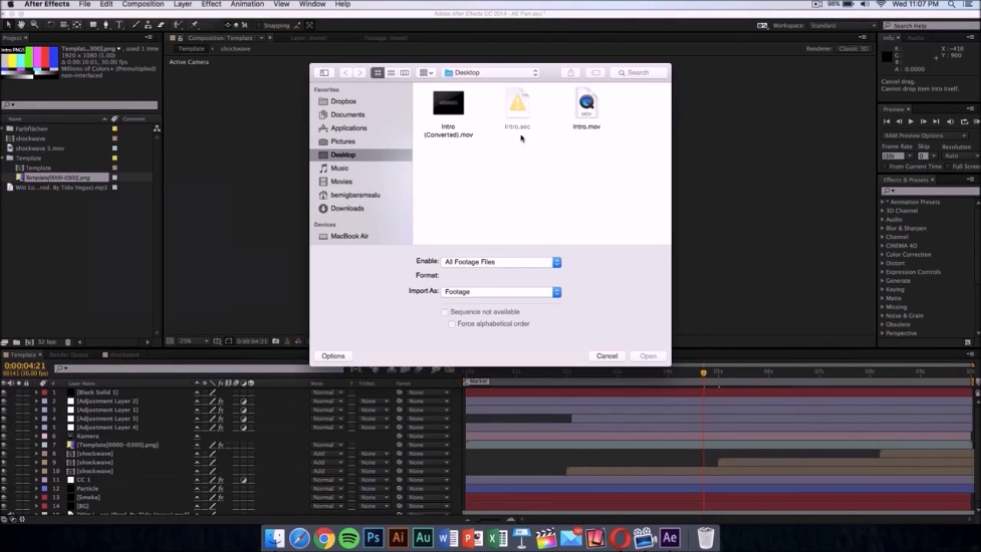
left_click(459, 136)
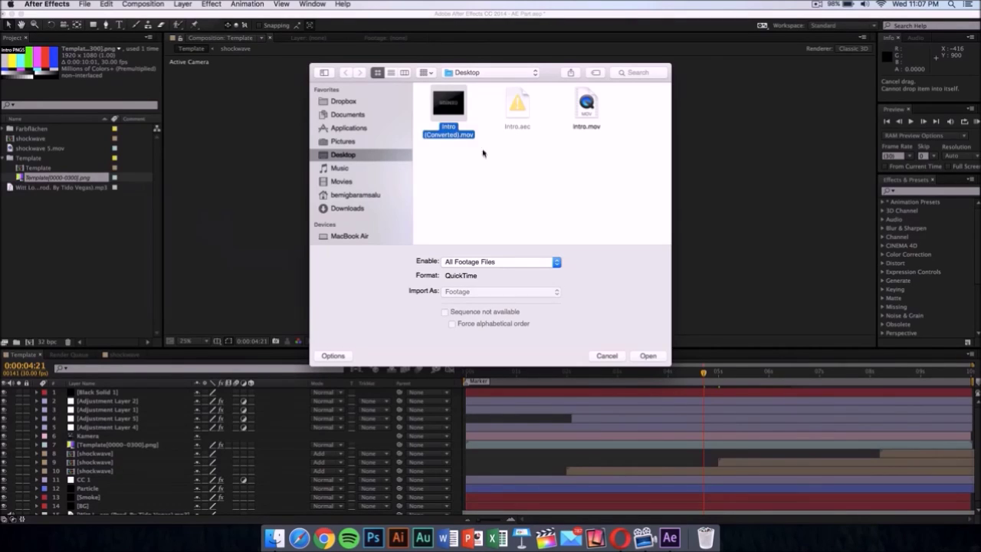
left_click(651, 355)
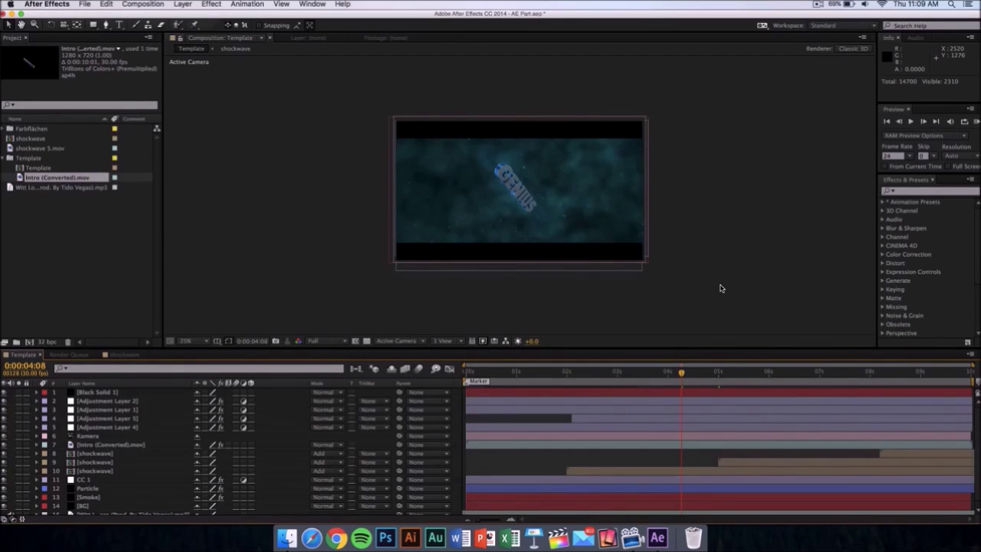
Add the Template composition to the Render Queue, outputting Template_1 as QuickTime on the Desktop.
left_click(145, 5)
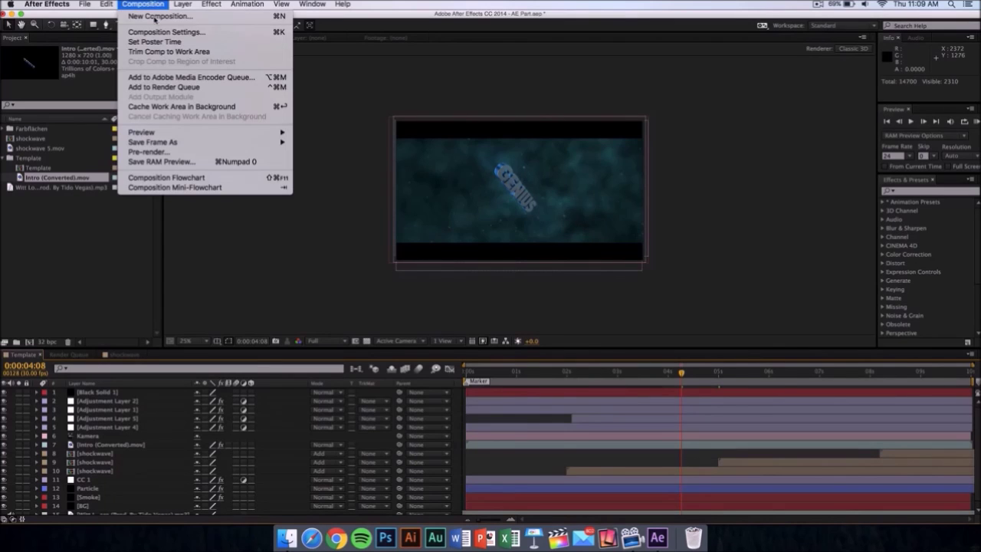
left_click(172, 87)
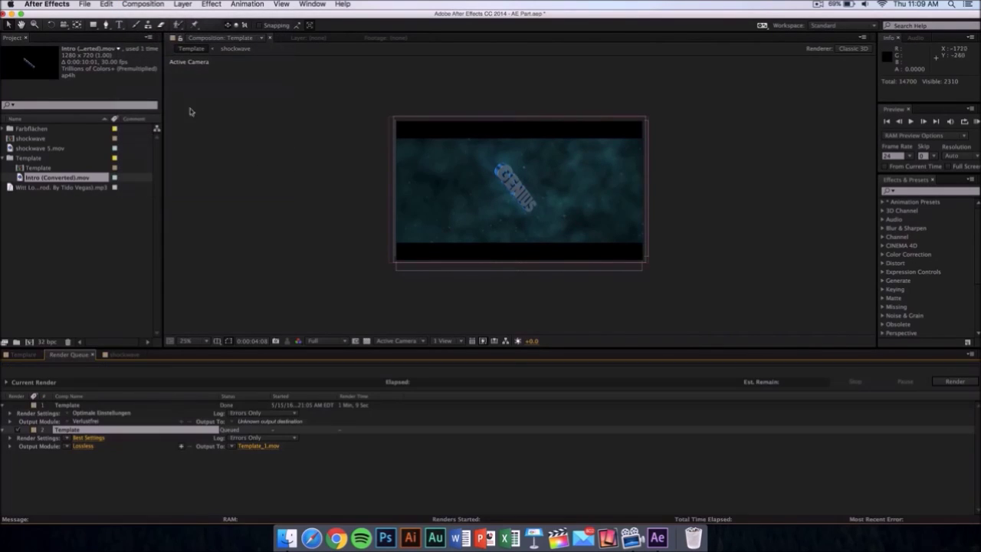
left_click(261, 446)
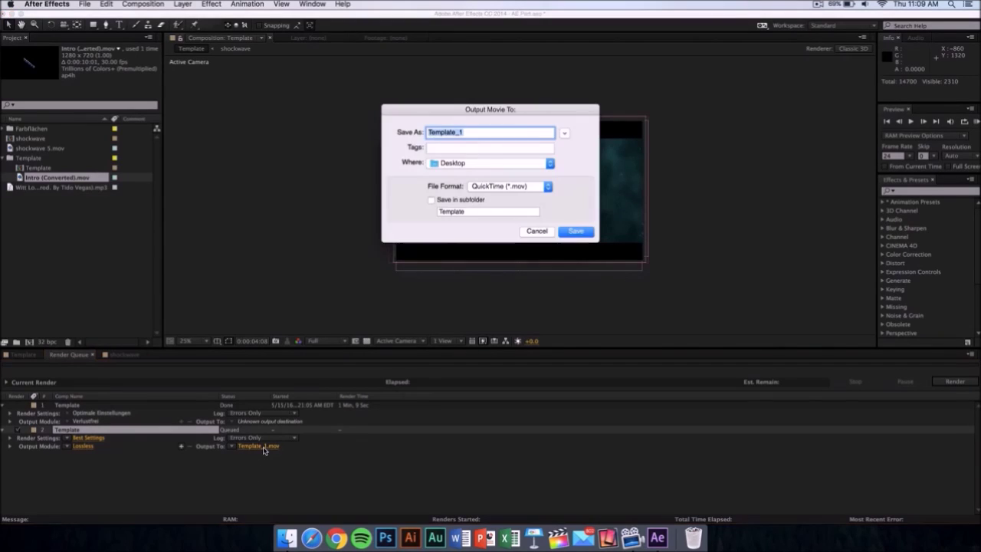
left_click(455, 163)
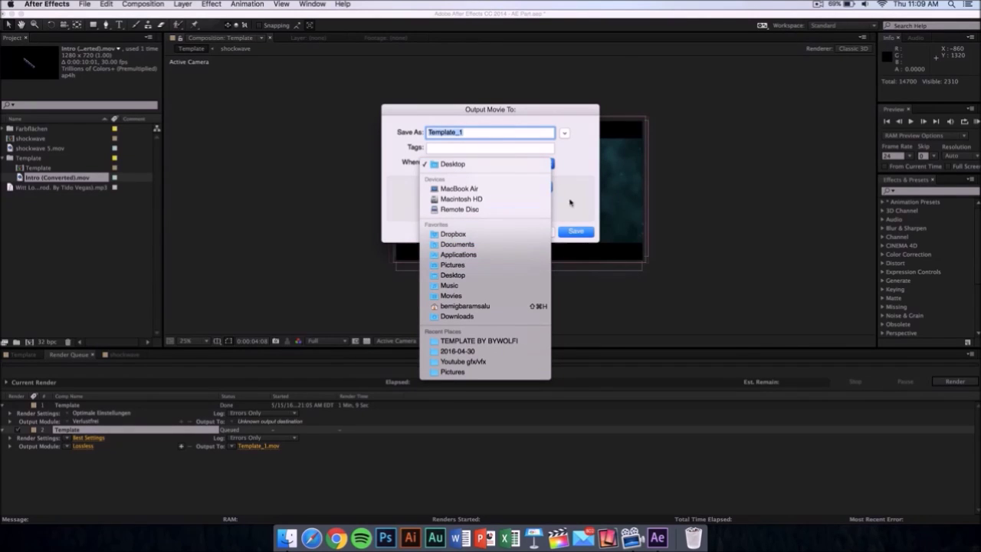
left_click(590, 185)
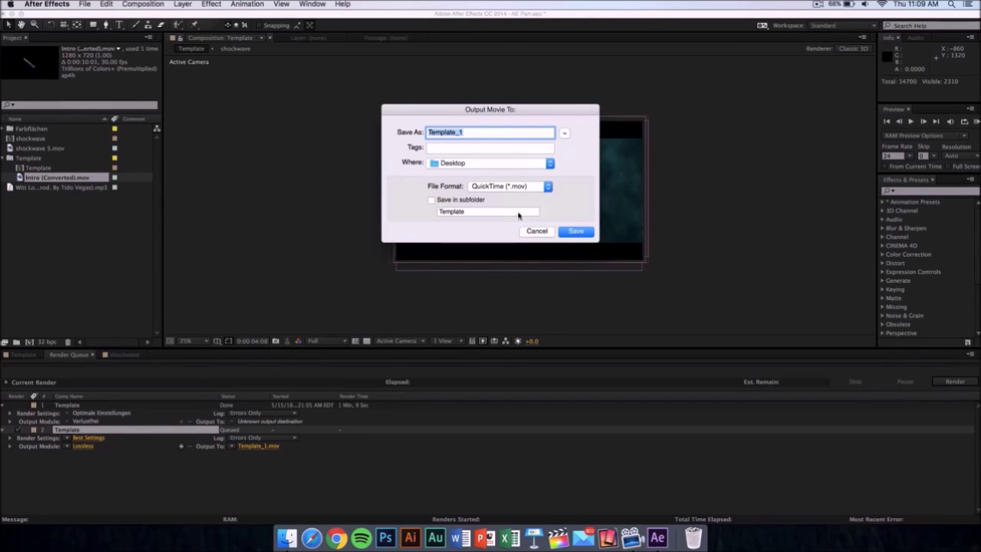
left_click(576, 231)
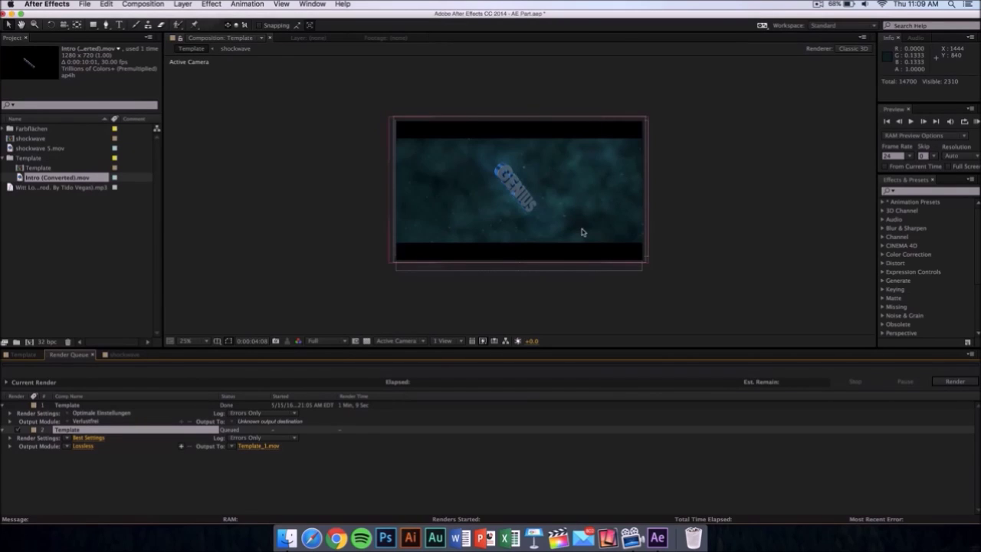
Start rendering the queued Template composition to Template_1.mov.
left_click(953, 382)
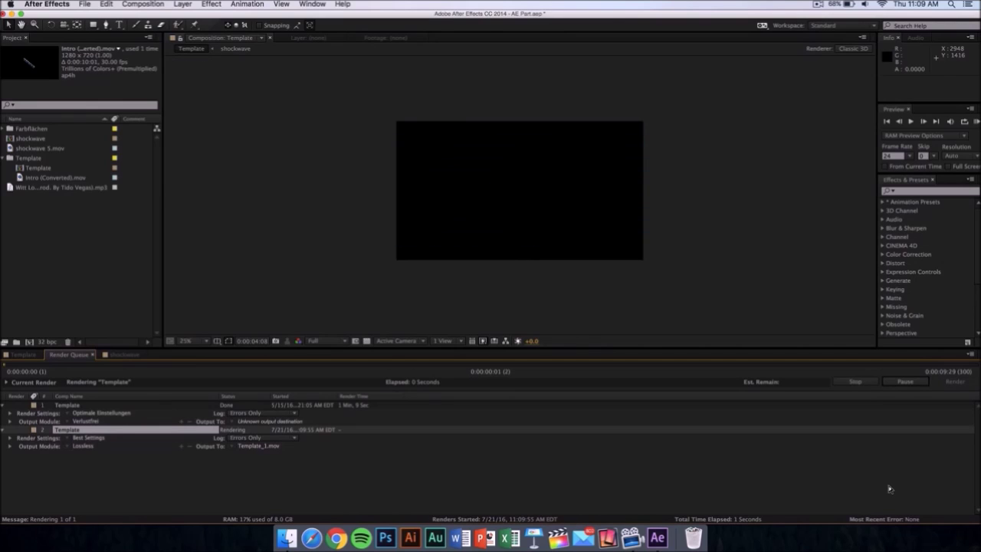